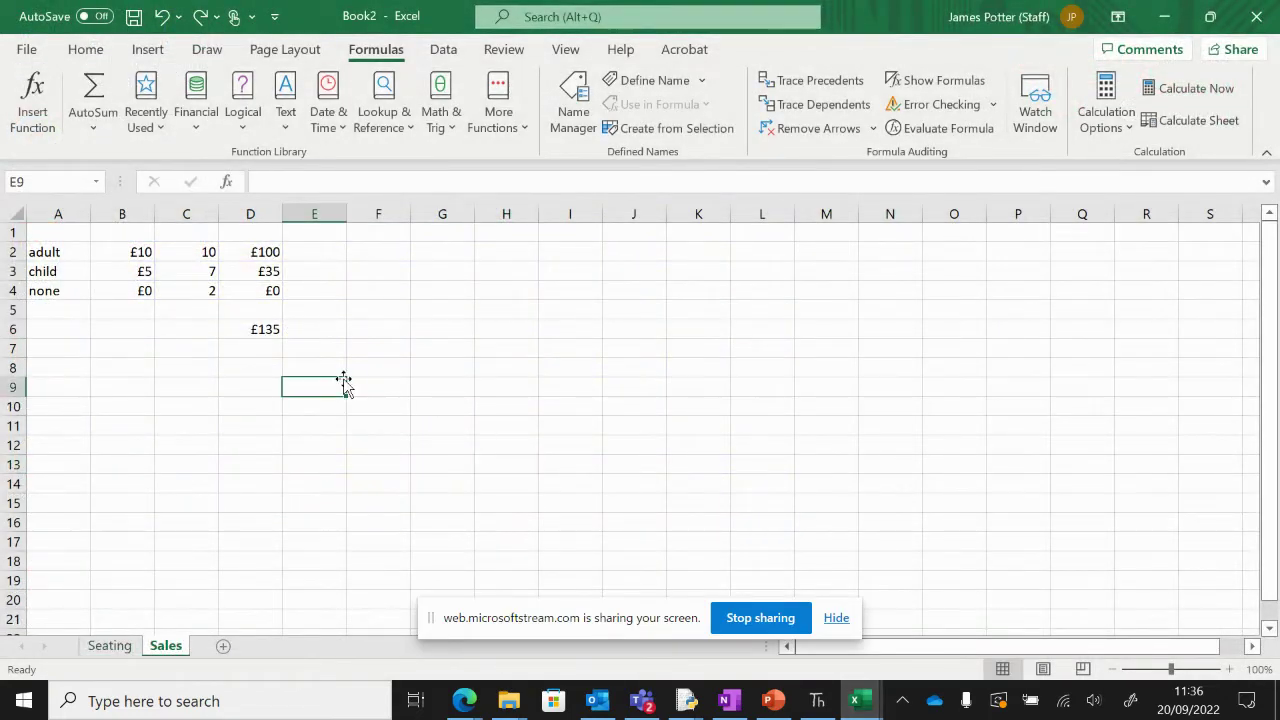
Step: Look over the Seating sheet and return to the Sales sheet
left_click(836, 618)
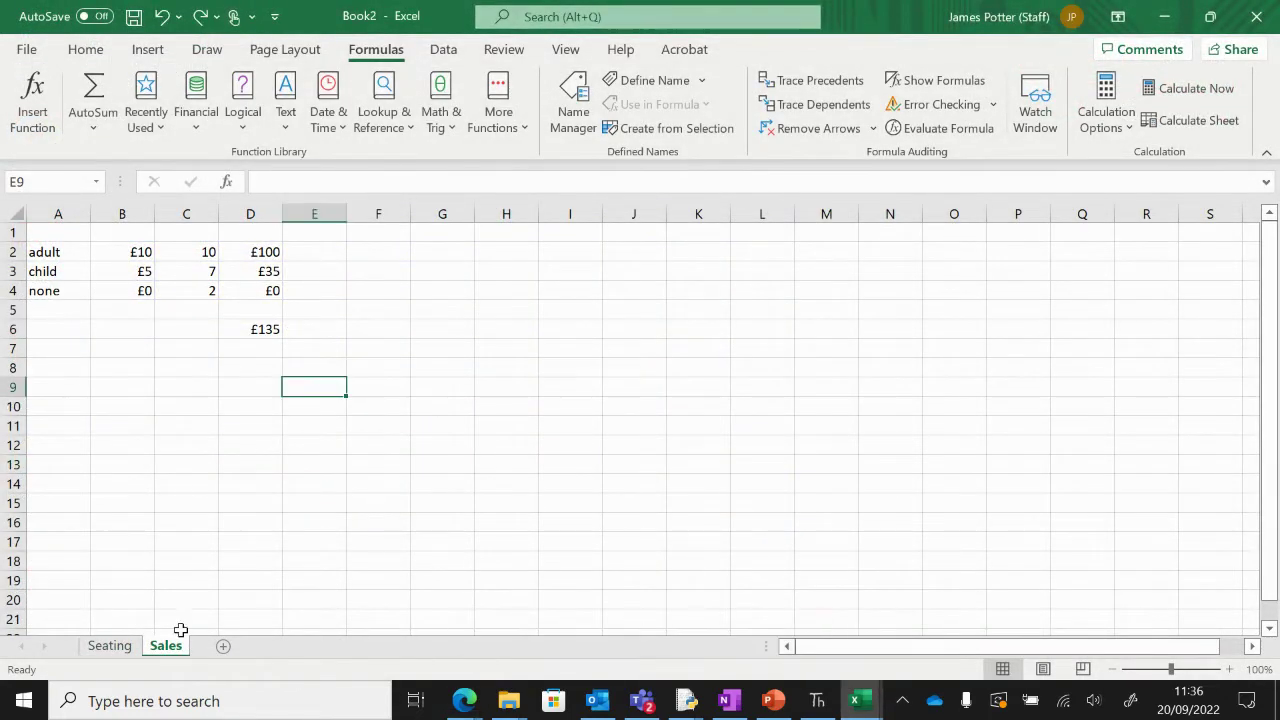
left_click(105, 648)
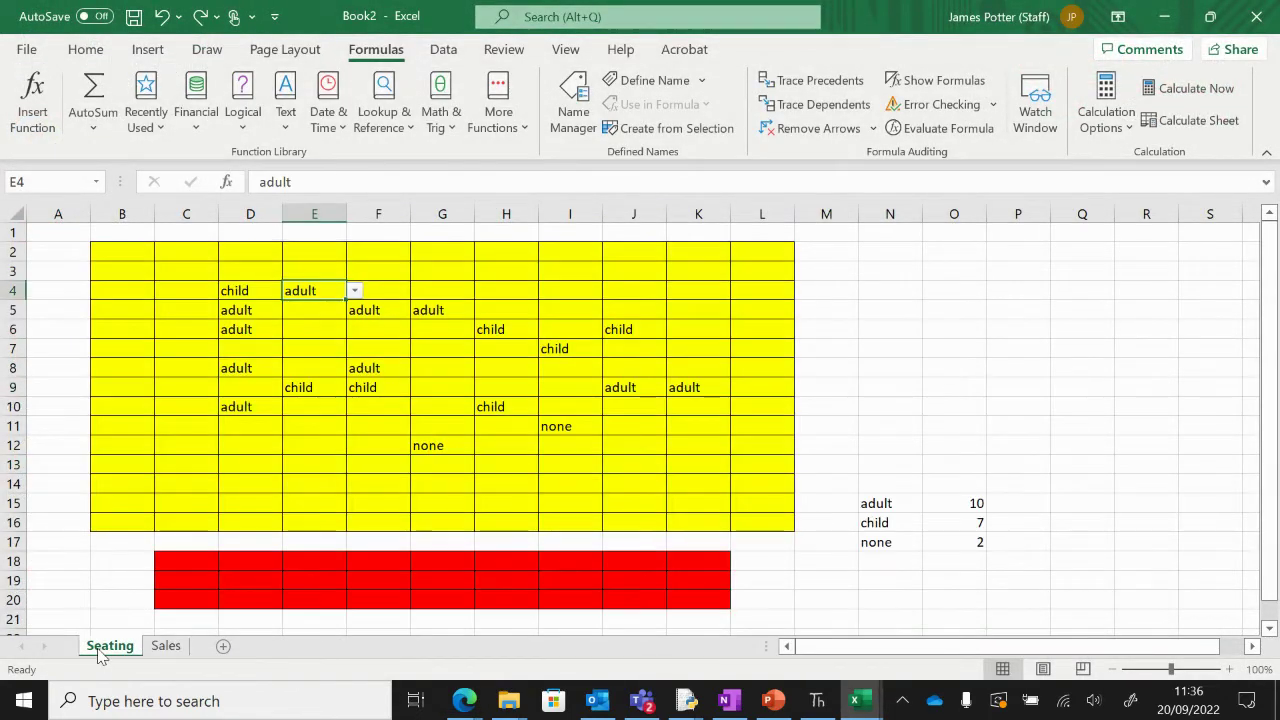
left_click(166, 646)
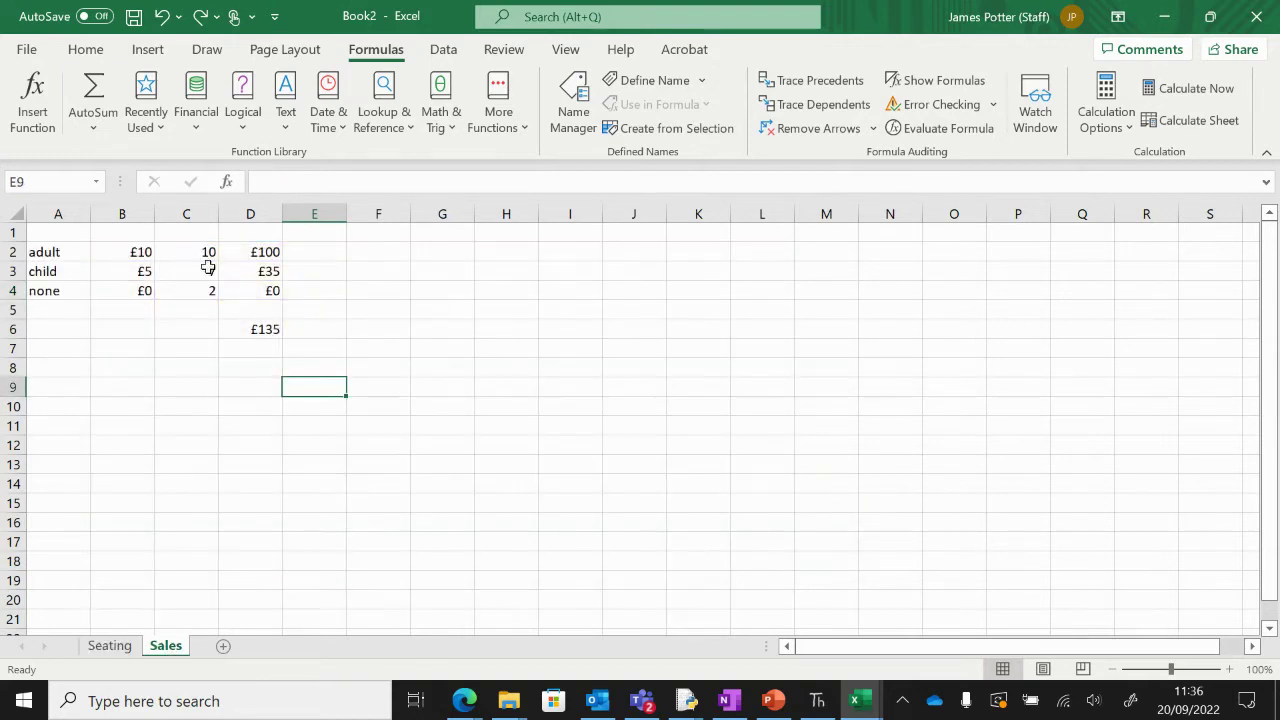
Step: Insert three blank rows at row 5, directly below the "none" row of the Sales sheet
left_click(12, 310)
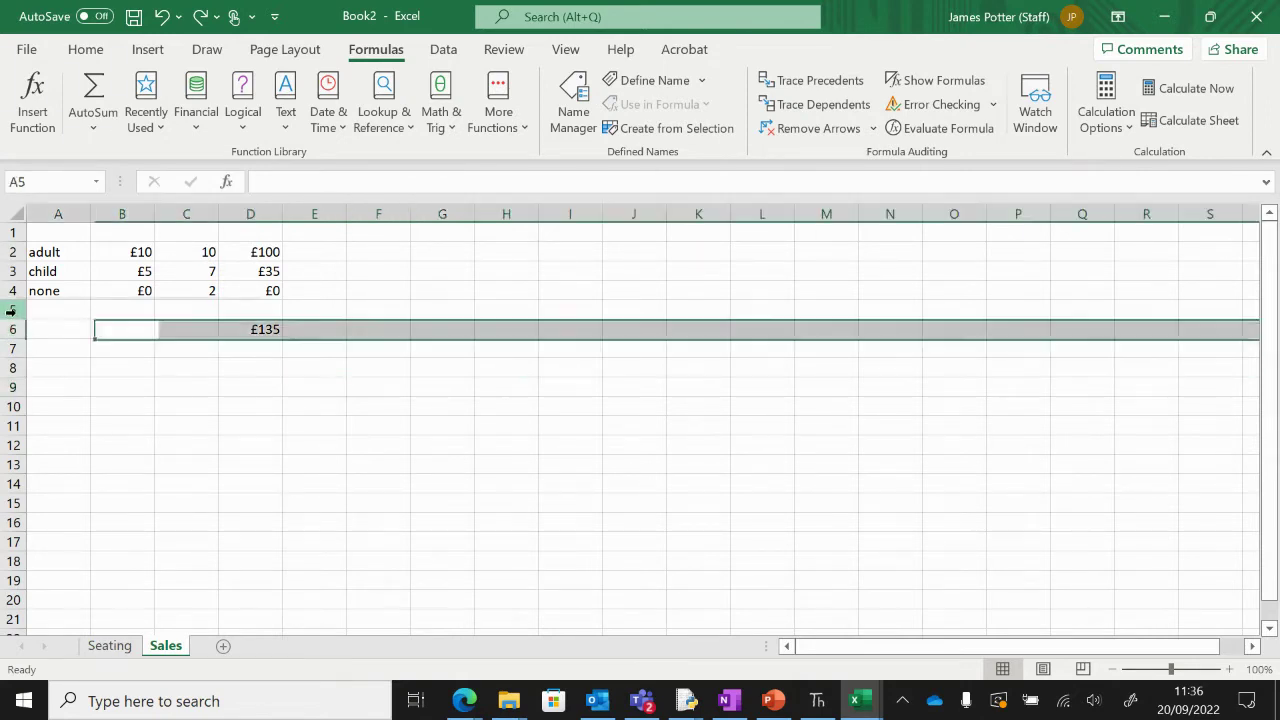
right_click(14, 312)
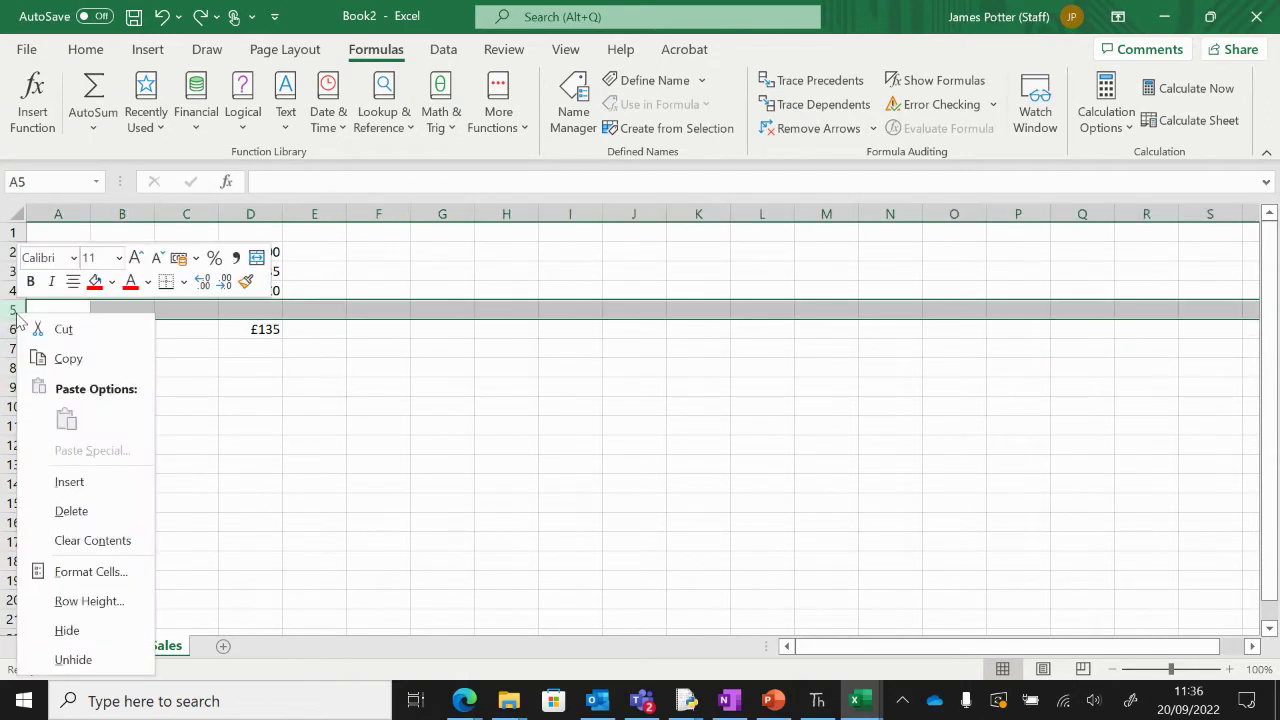
left_click(79, 491)
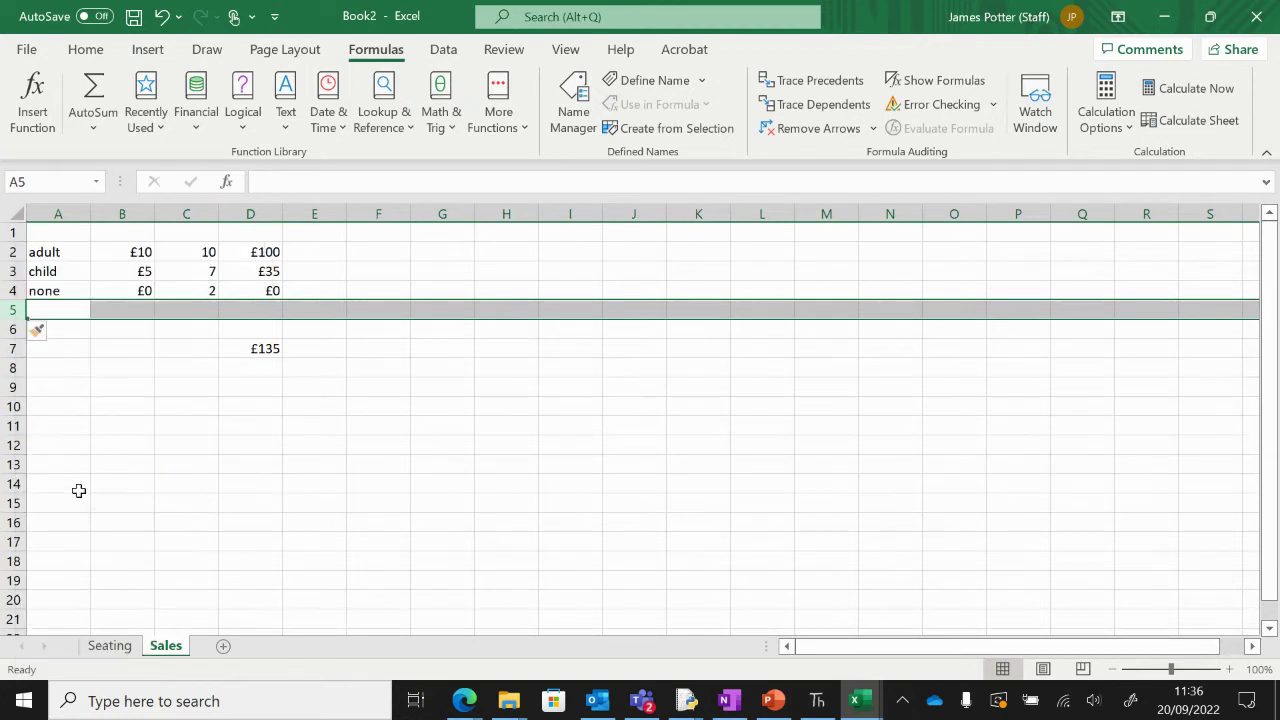
right_click(9, 310)
left_click(68, 482)
right_click(11, 310)
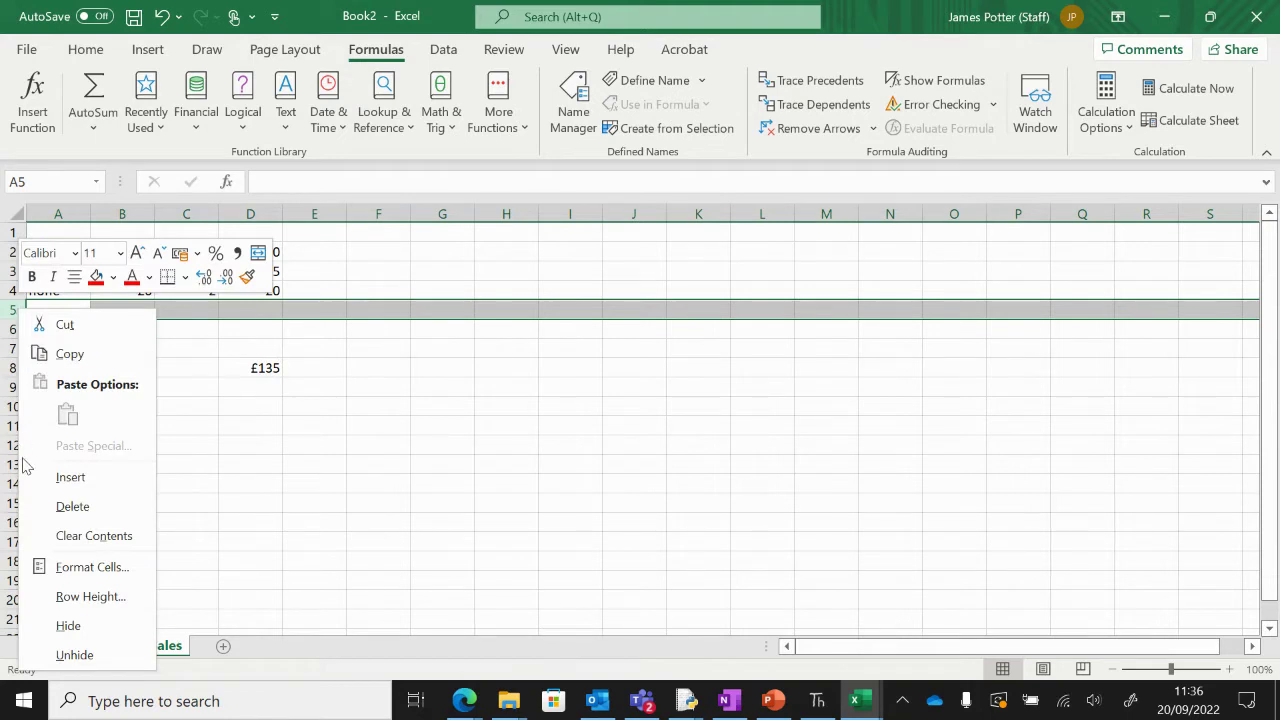
left_click(65, 477)
Step: Enter the item labels sweets, drinks, crisps and programme in cells A5 to A8
left_click(55, 308)
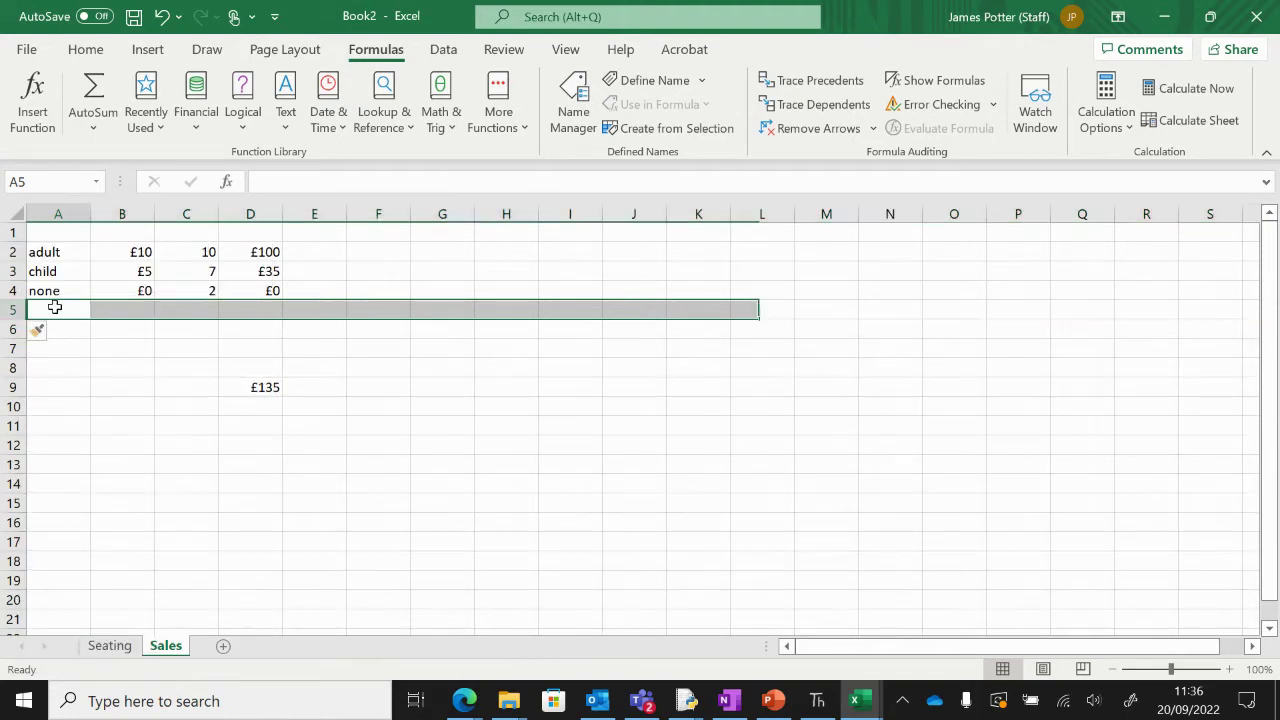
type("sweets")
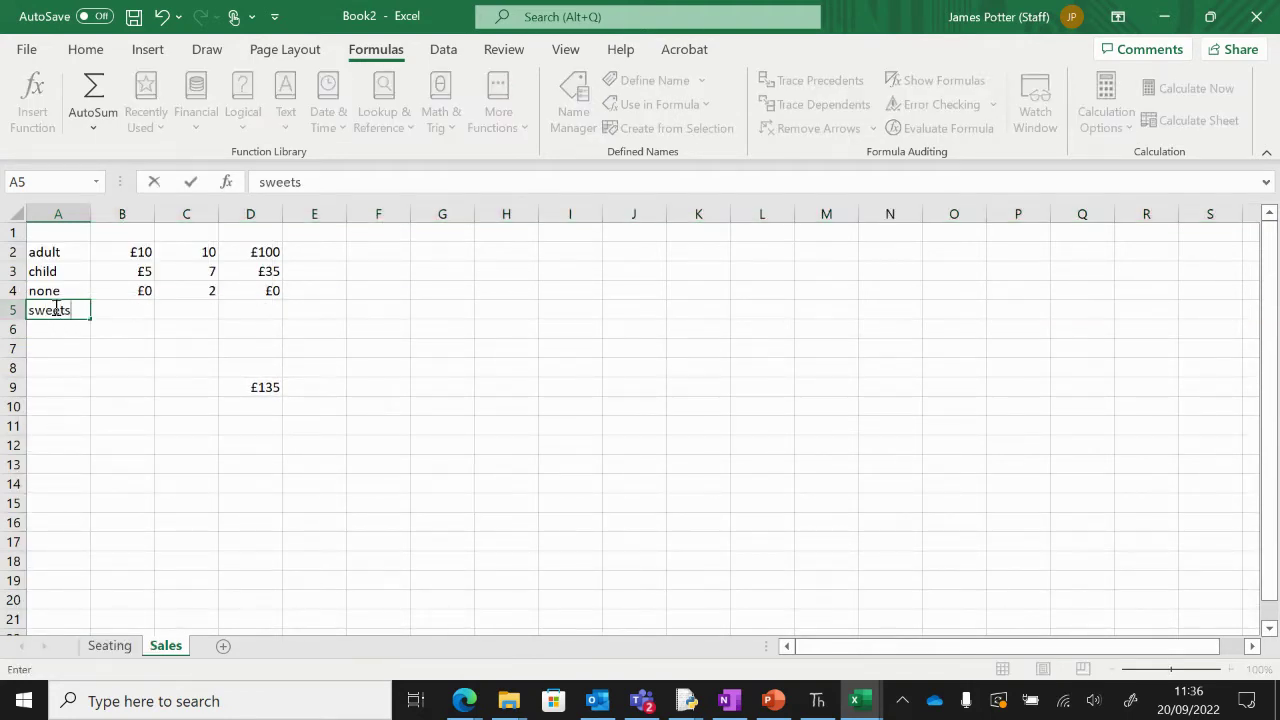
key("Return")
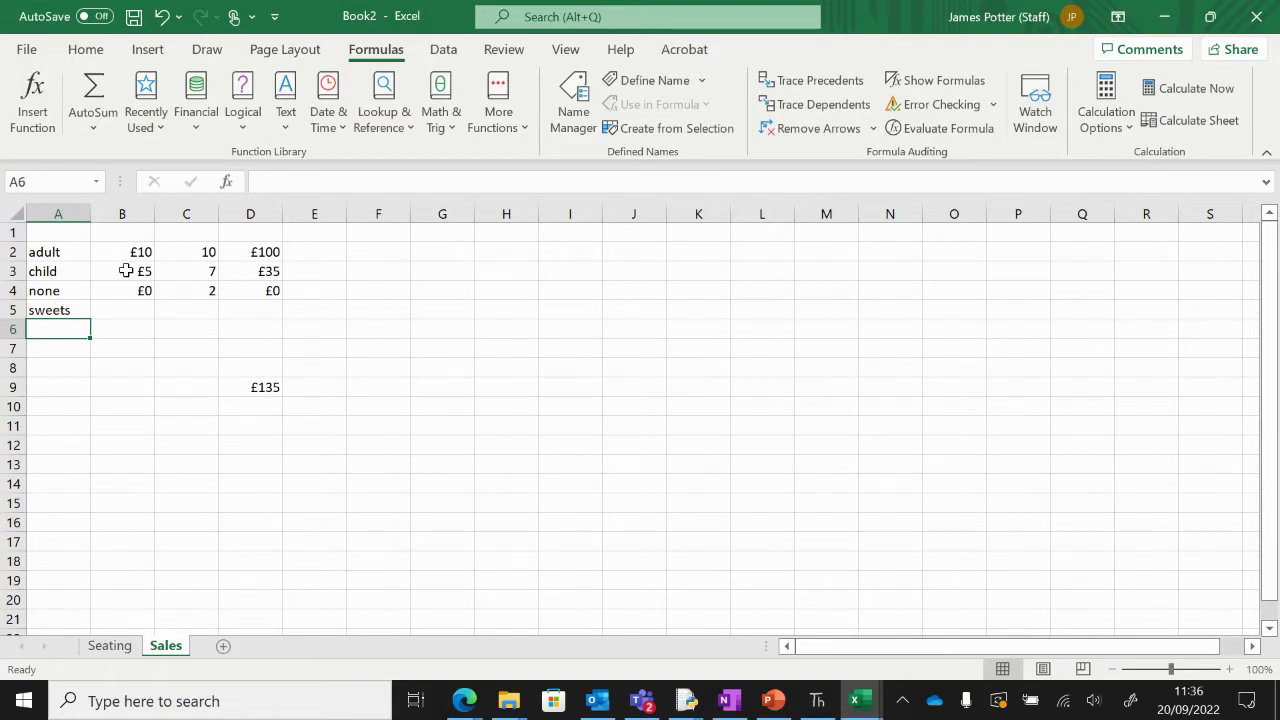
type("drinks")
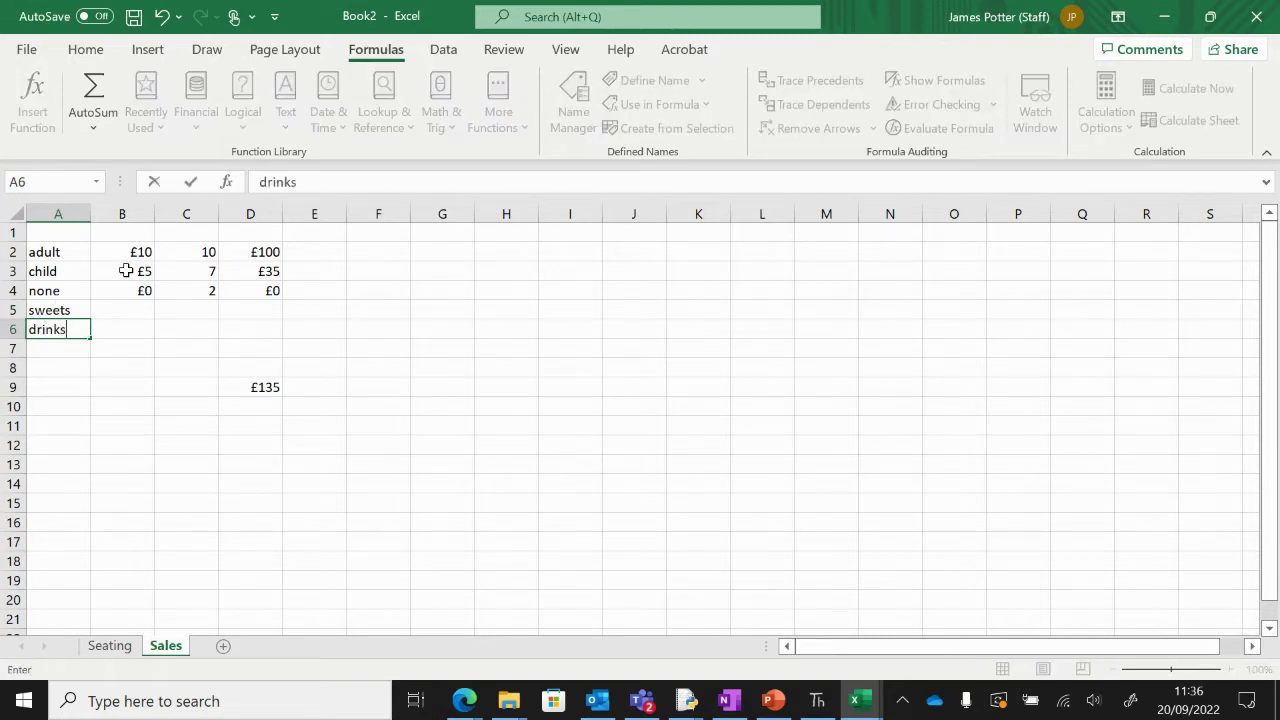
key("Return")
type("crisp")
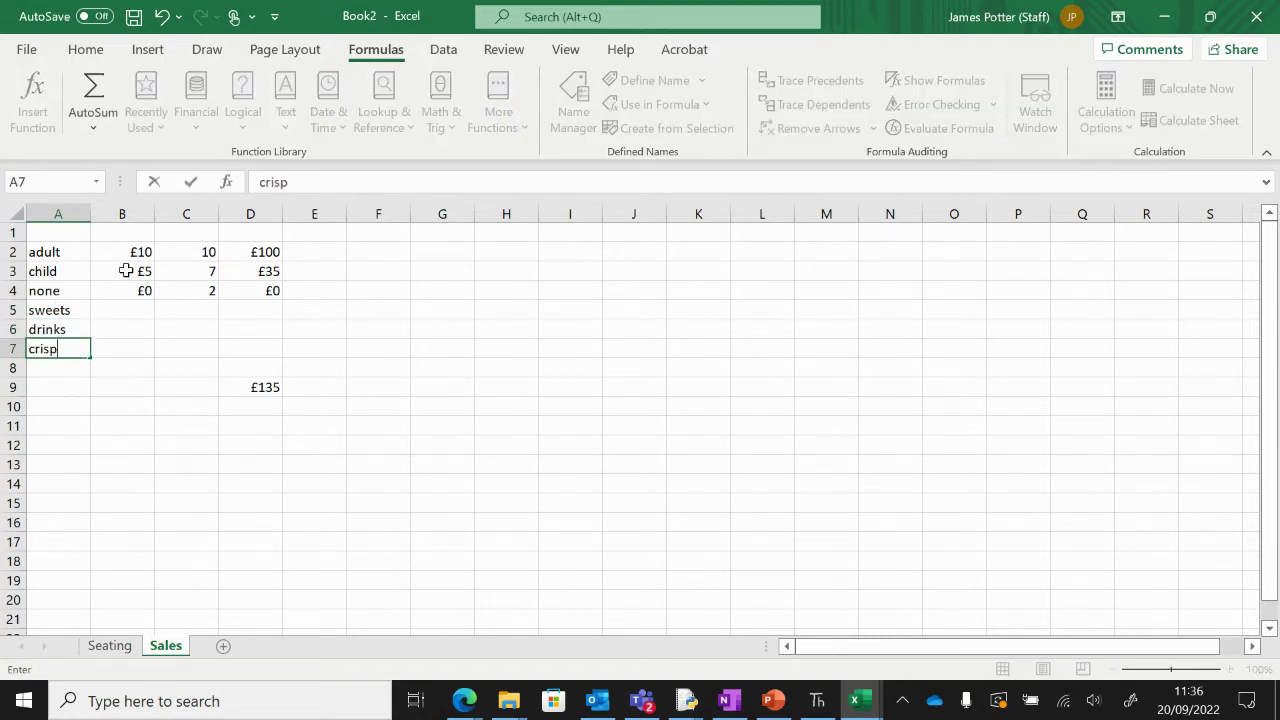
type("s")
key("Return")
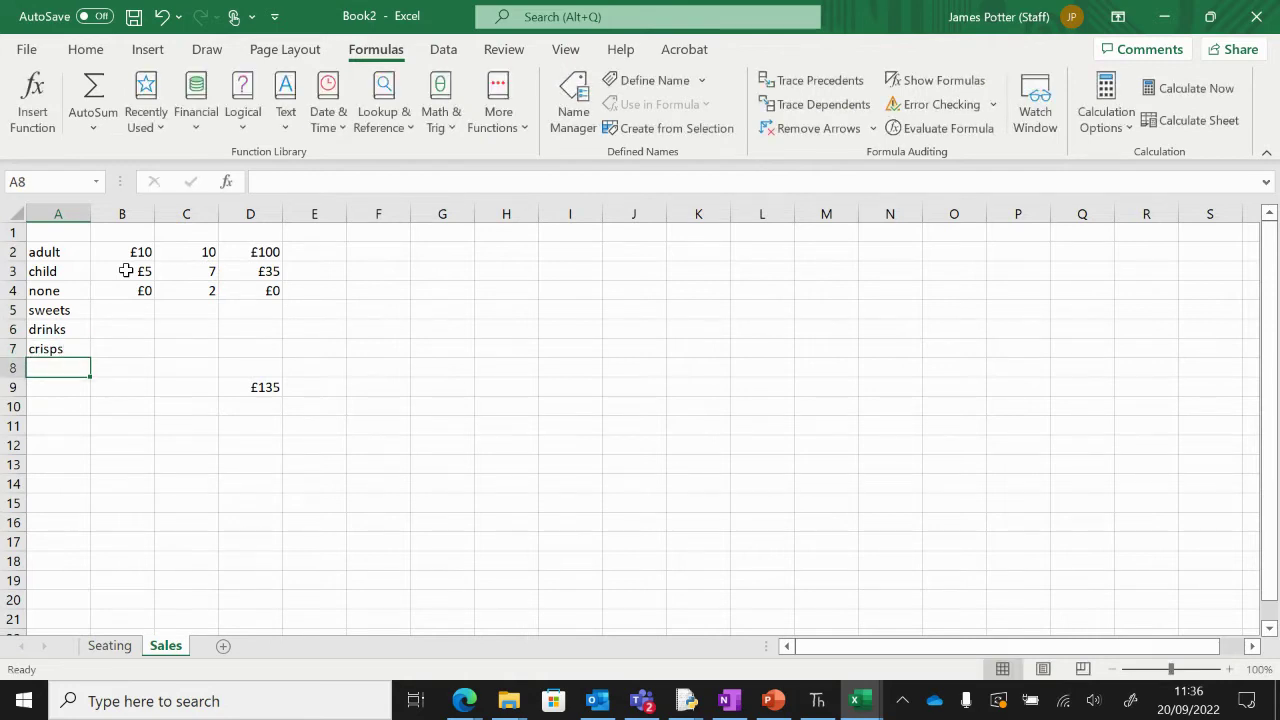
type("programme")
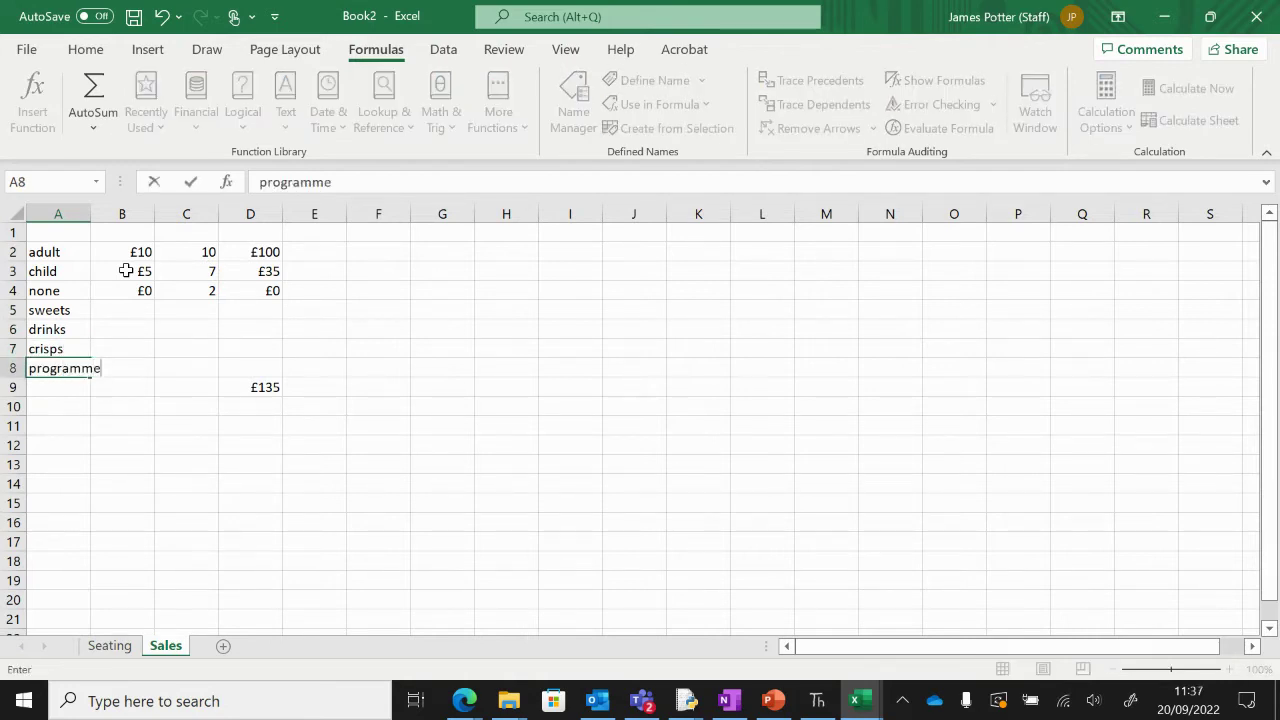
key("Return")
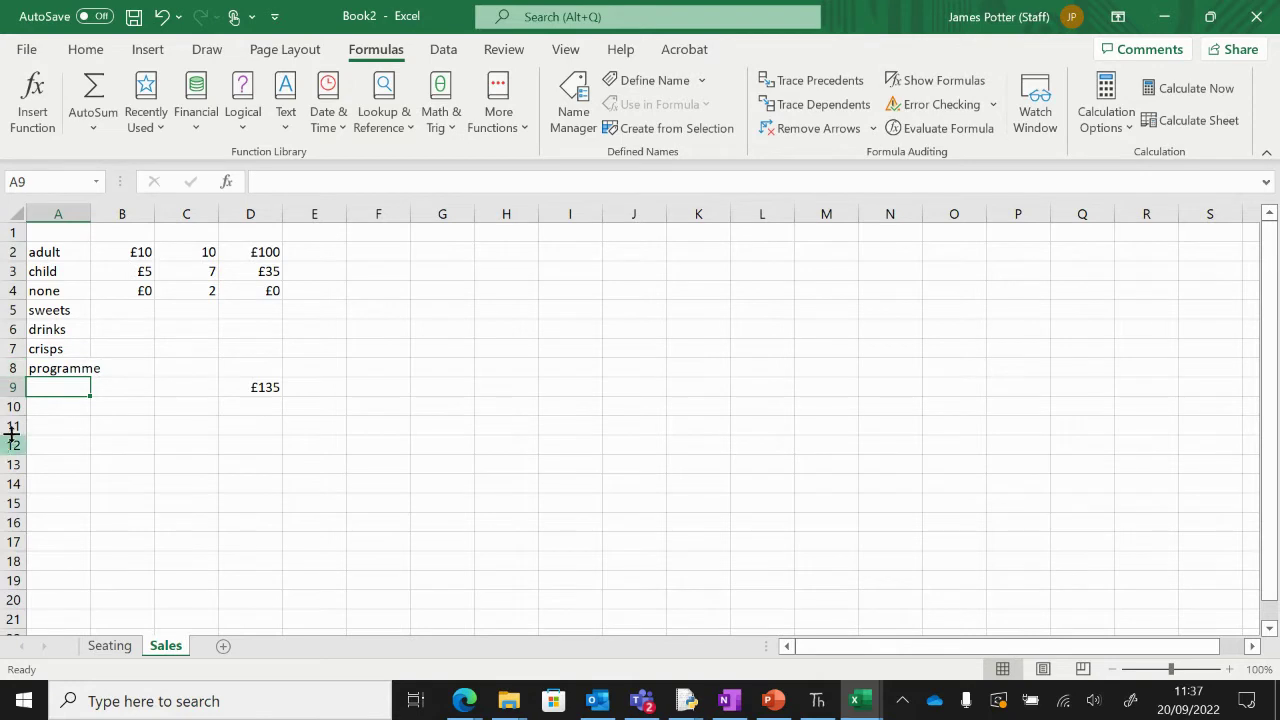
Step: Insert a blank row between the programme row and the overall total, and check the total's SUM formula
right_click(12, 387)
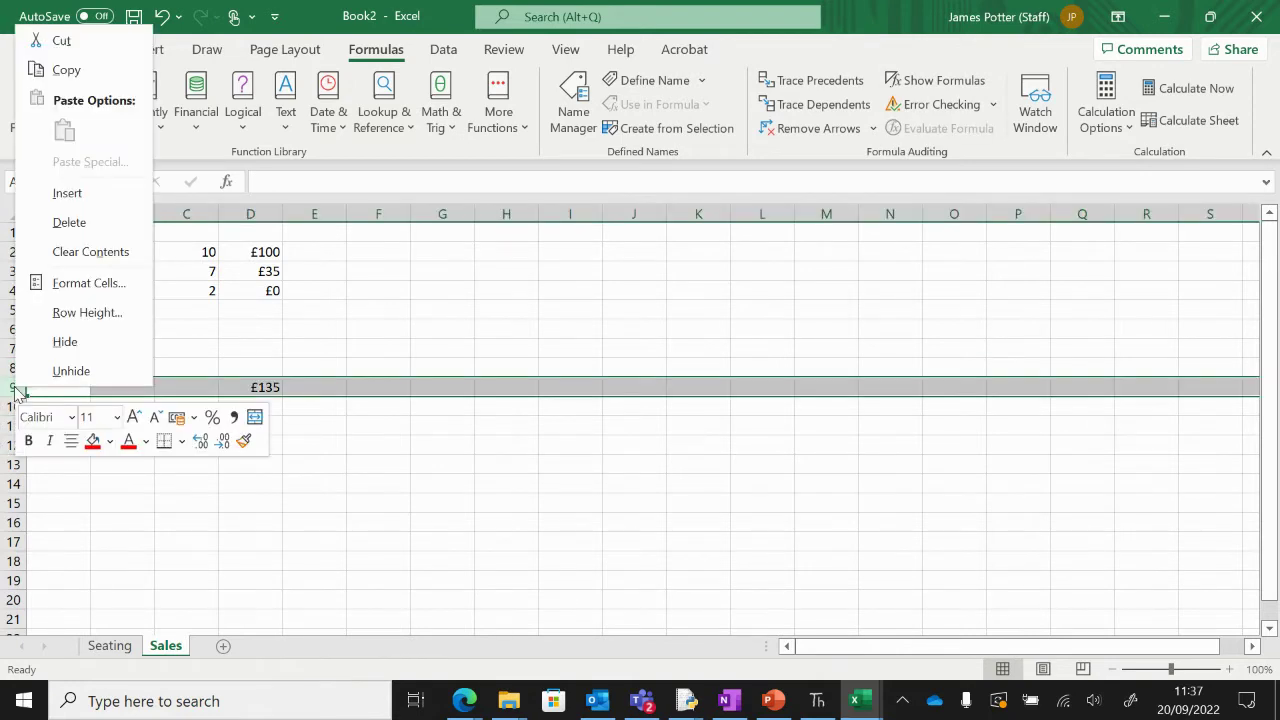
left_click(62, 193)
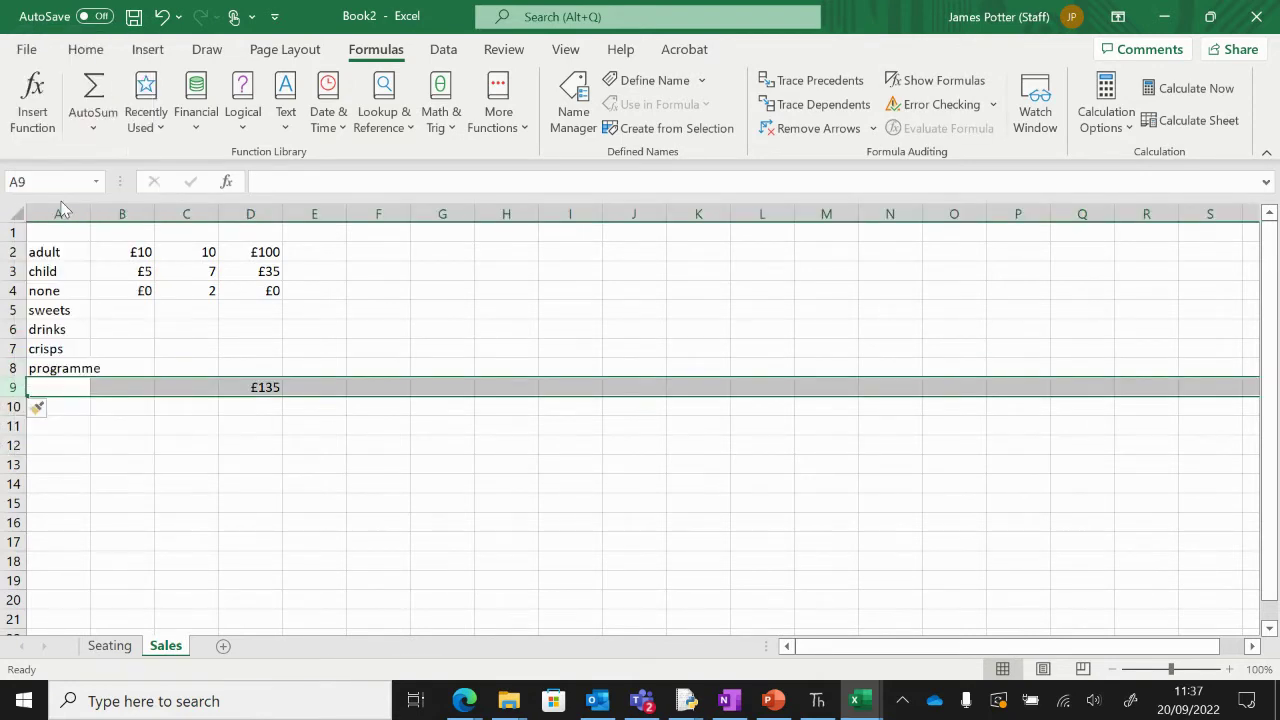
left_click(248, 406)
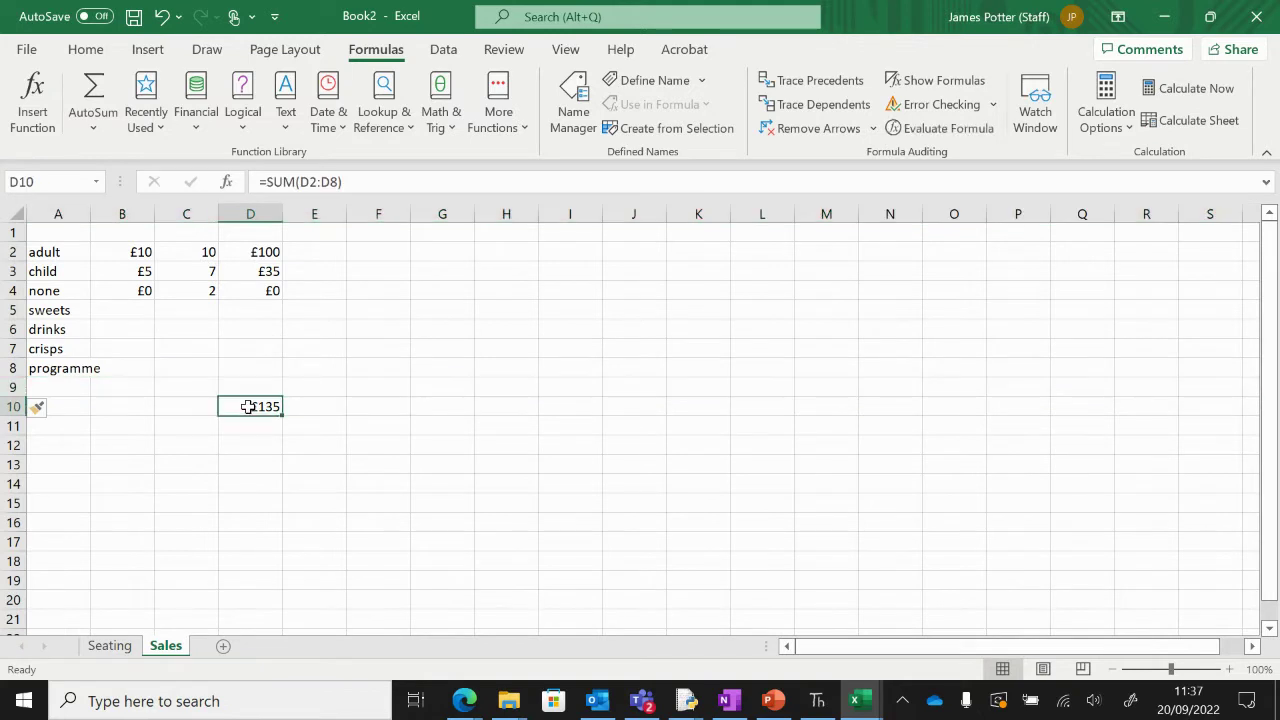
Step: Add the column headings "amount to charge", "number sold" and "total" in cells B1, C1 and D1
left_click(131, 236)
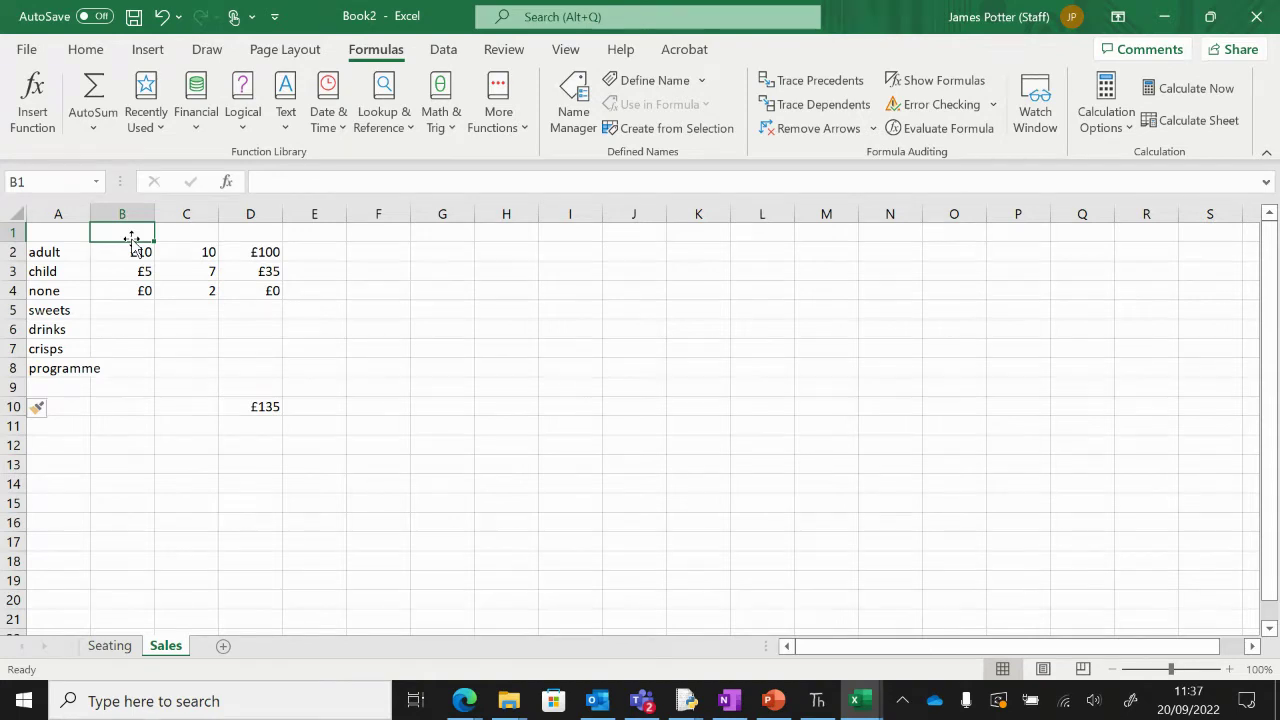
type("amoun")
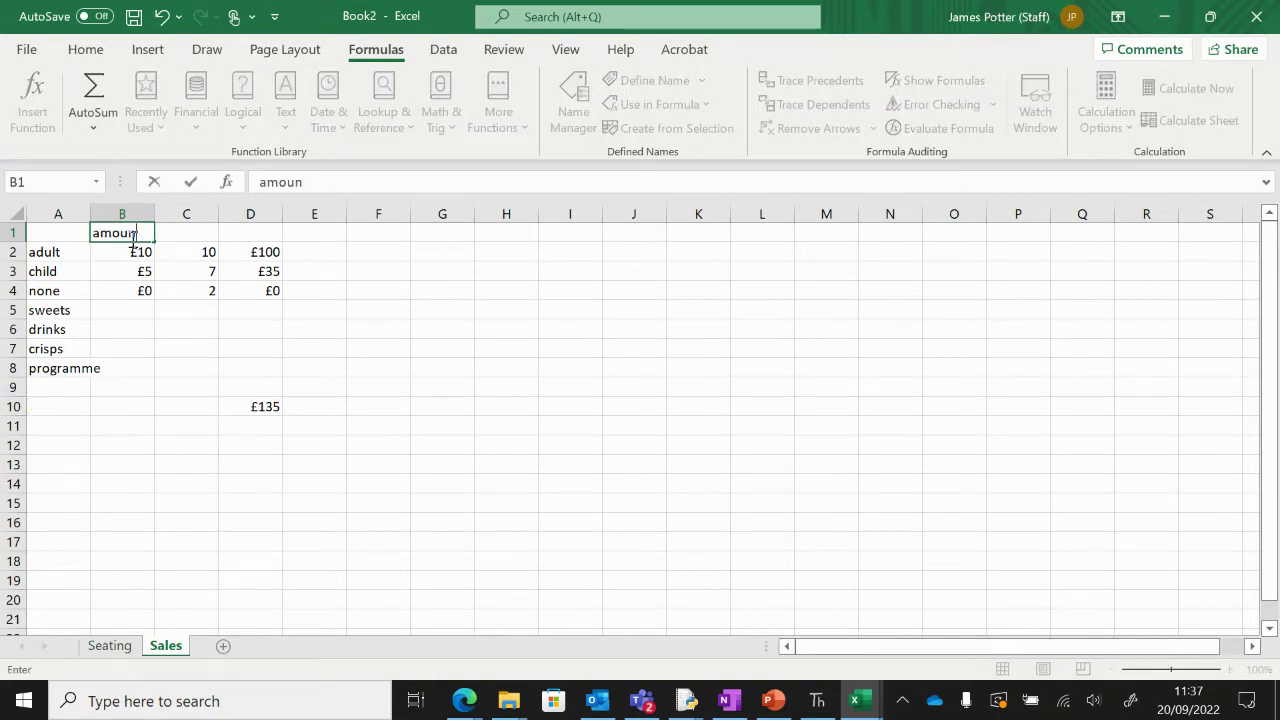
type("t to charge")
key("Return")
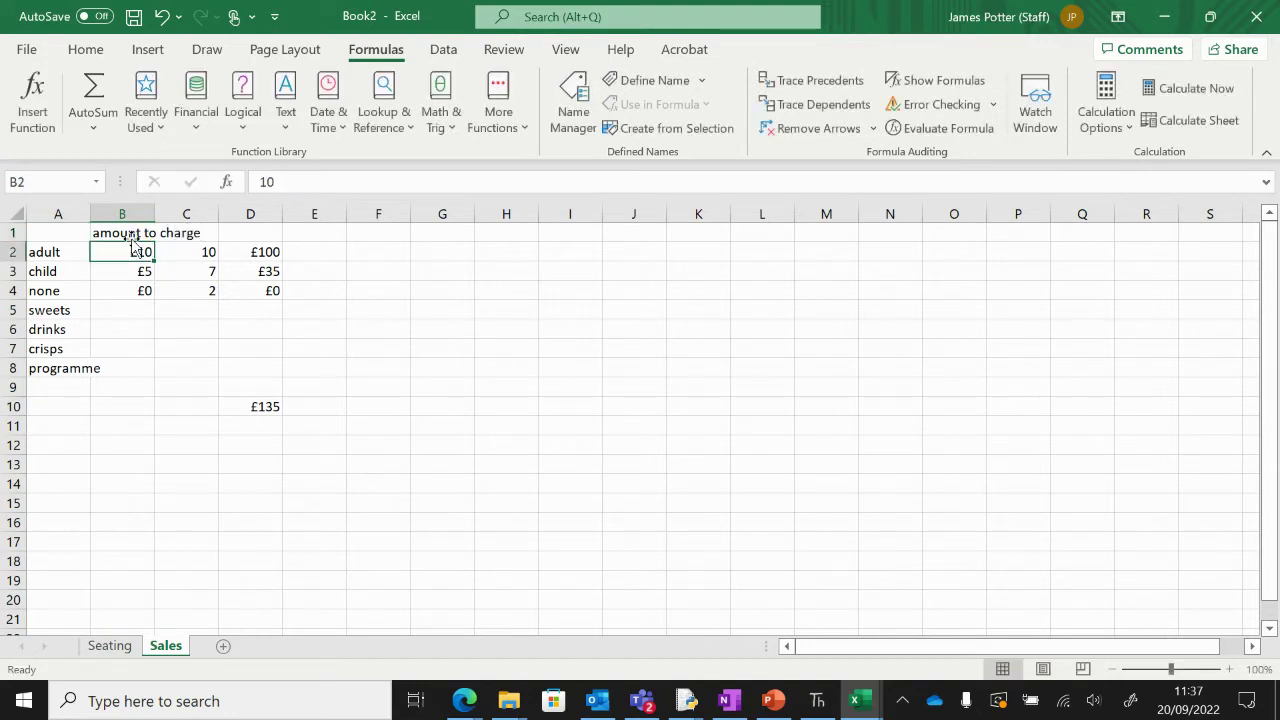
left_click(187, 238)
type("number sold")
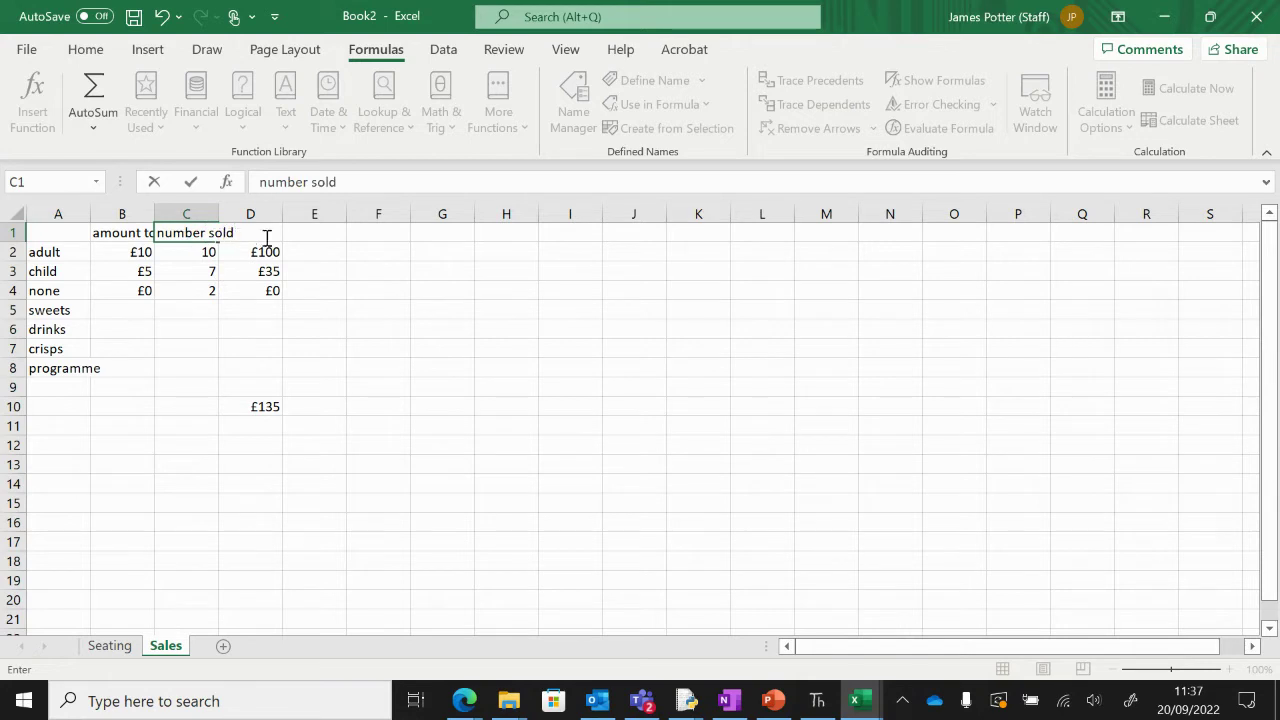
key("Return")
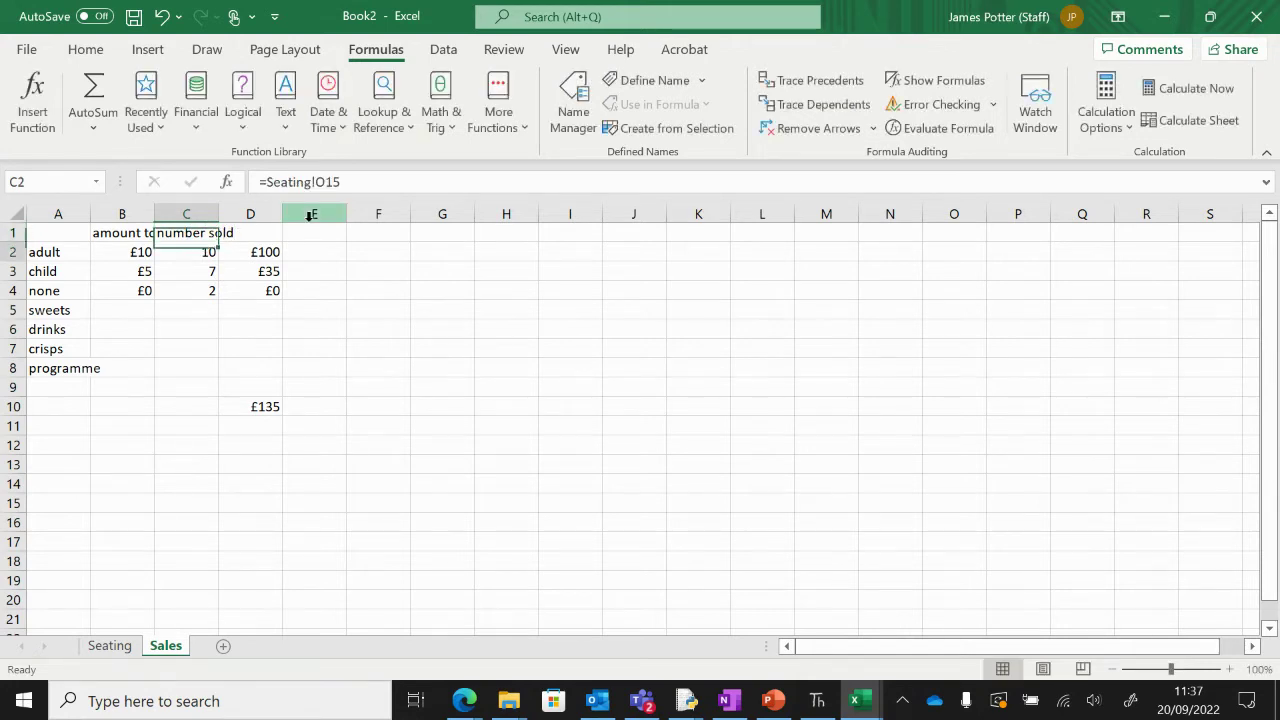
left_click(243, 234)
type("total")
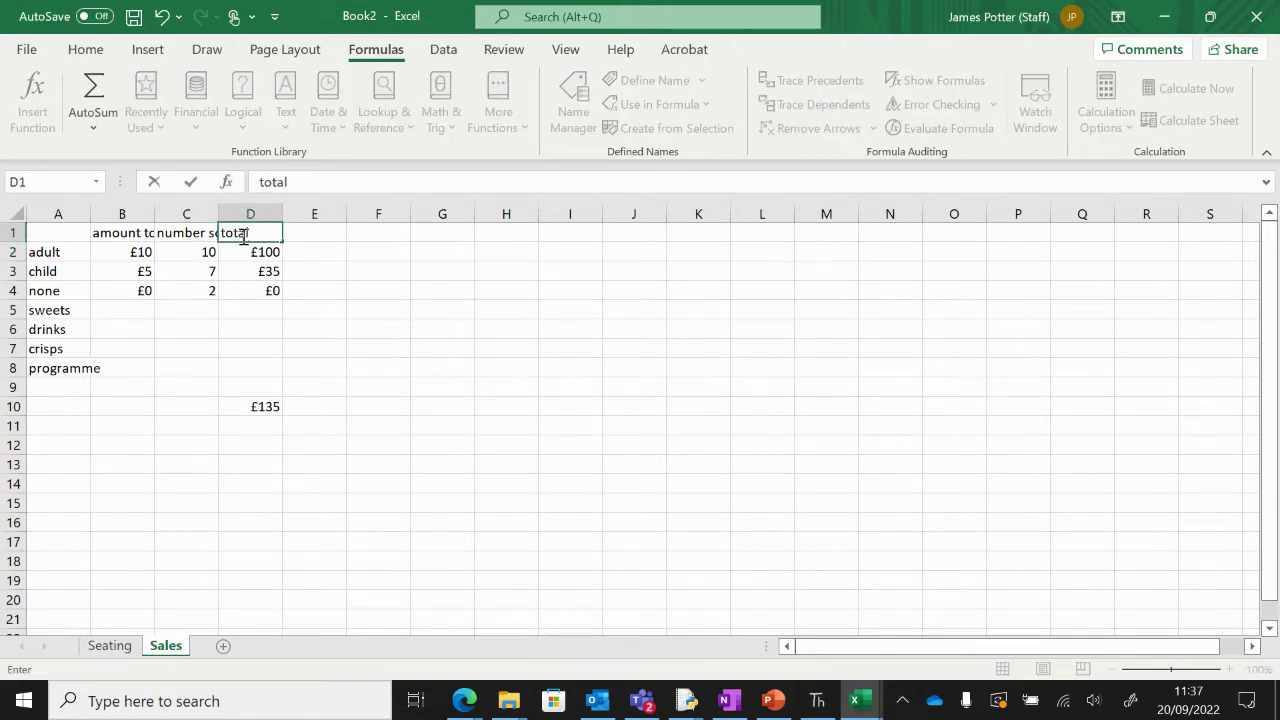
key("Return")
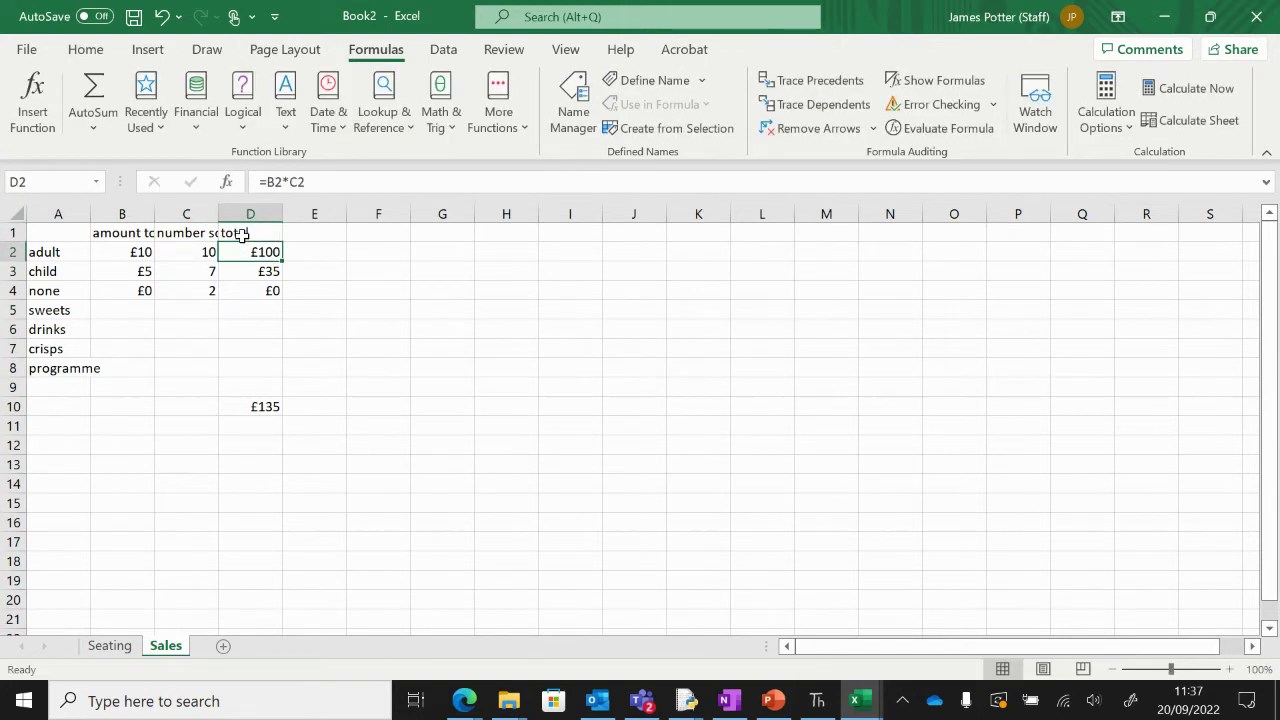
Step: Auto-fit the widths of columns B, C and A to their contents
double_click(154, 214)
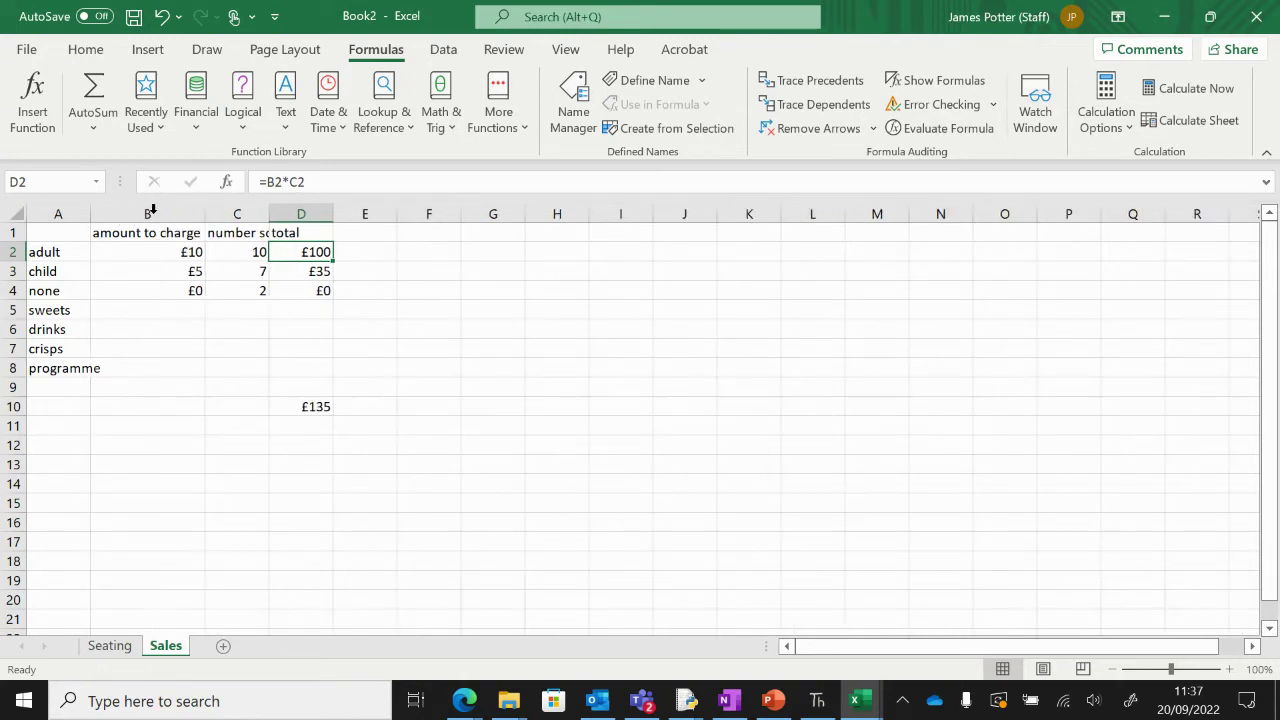
double_click(269, 207)
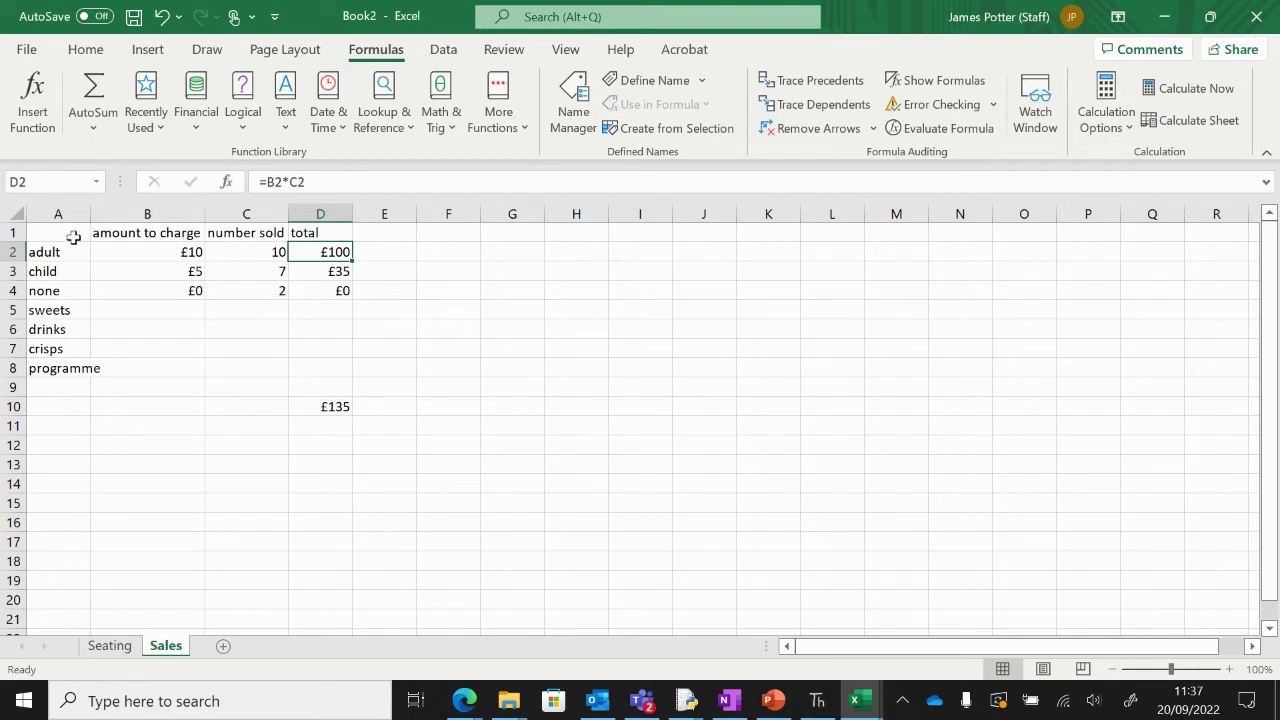
double_click(91, 212)
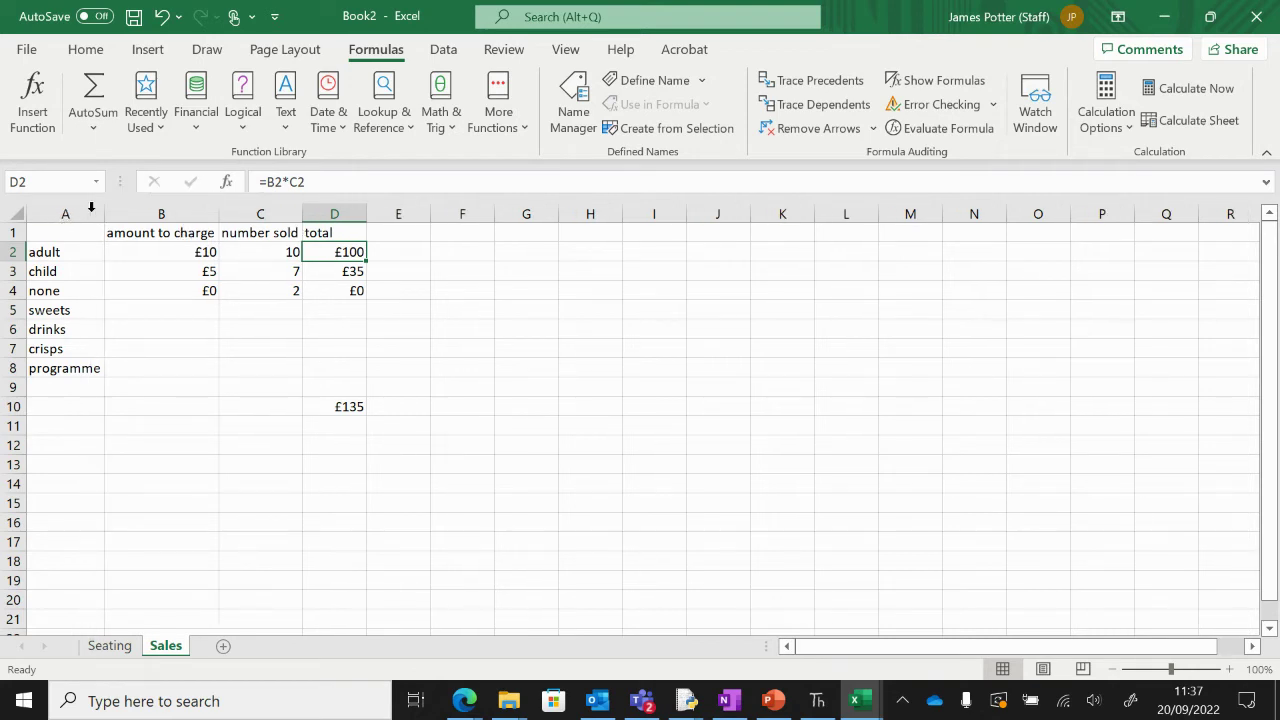
Step: Enter the amounts to charge: 0.5 for sweets, 1 for drinks, 1 for crisps and 5 for programme, and reselect the sweets price
left_click(183, 310)
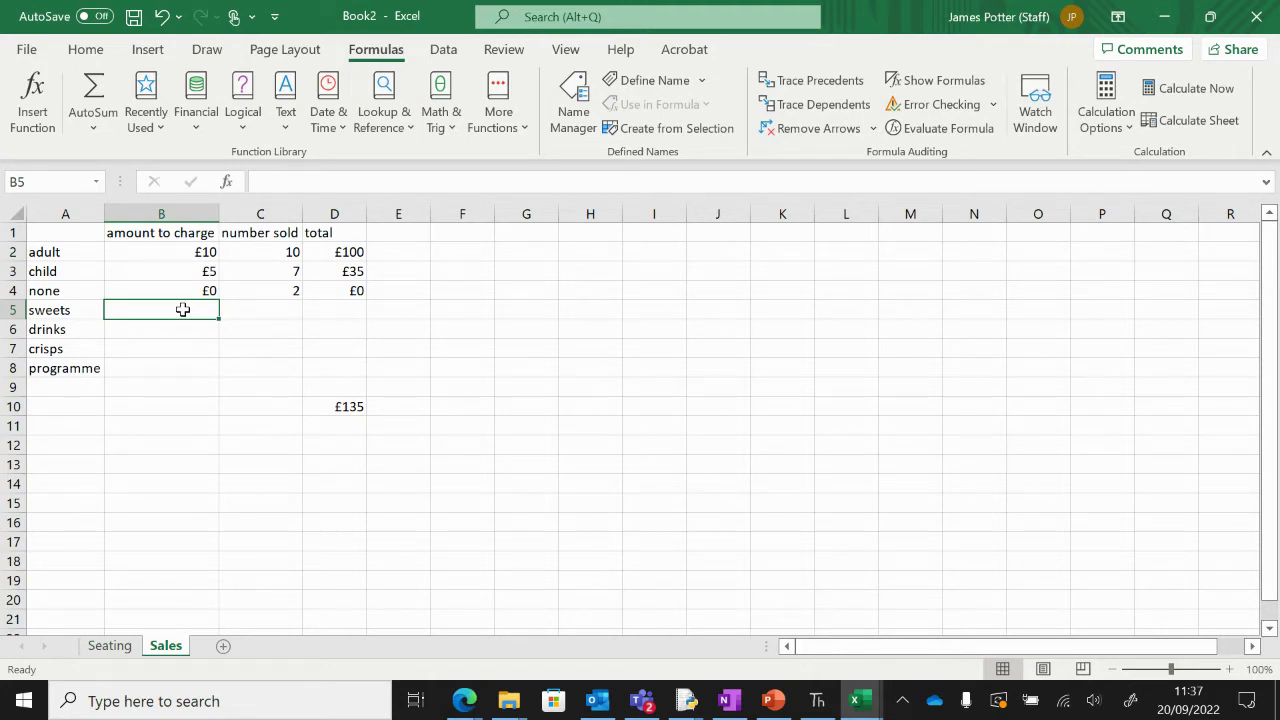
type("0.")
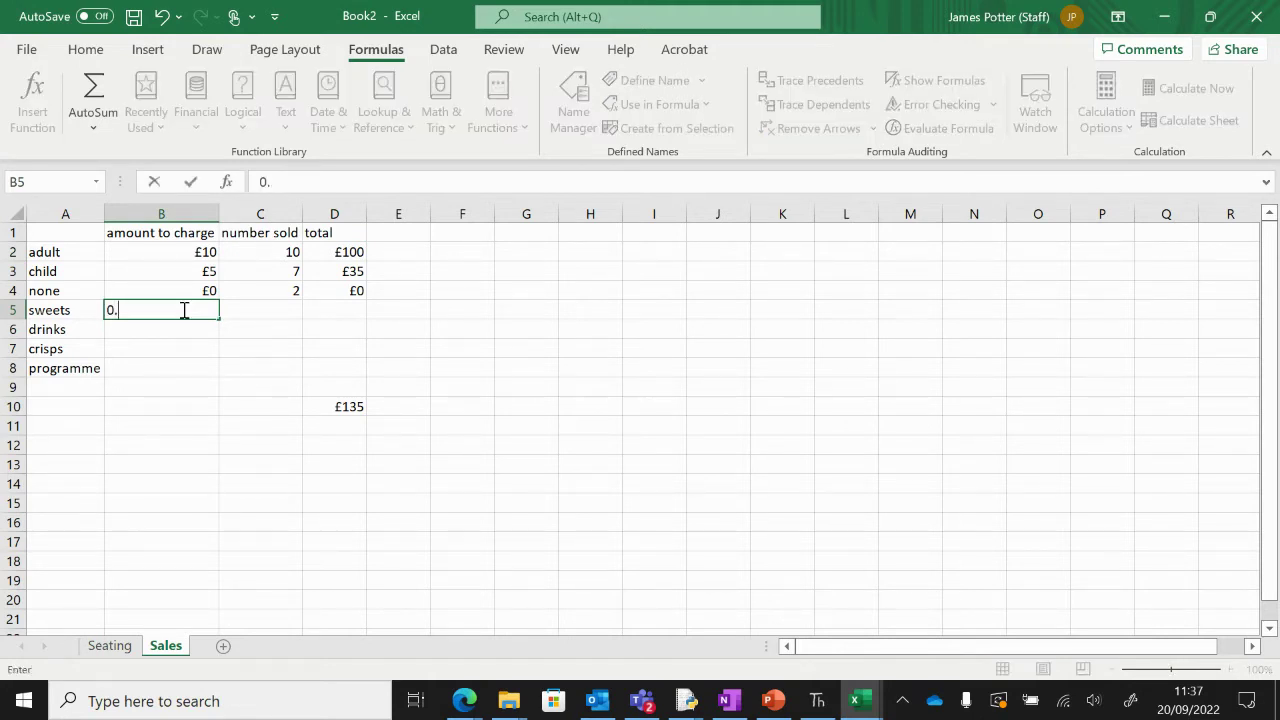
type("5")
key("Return")
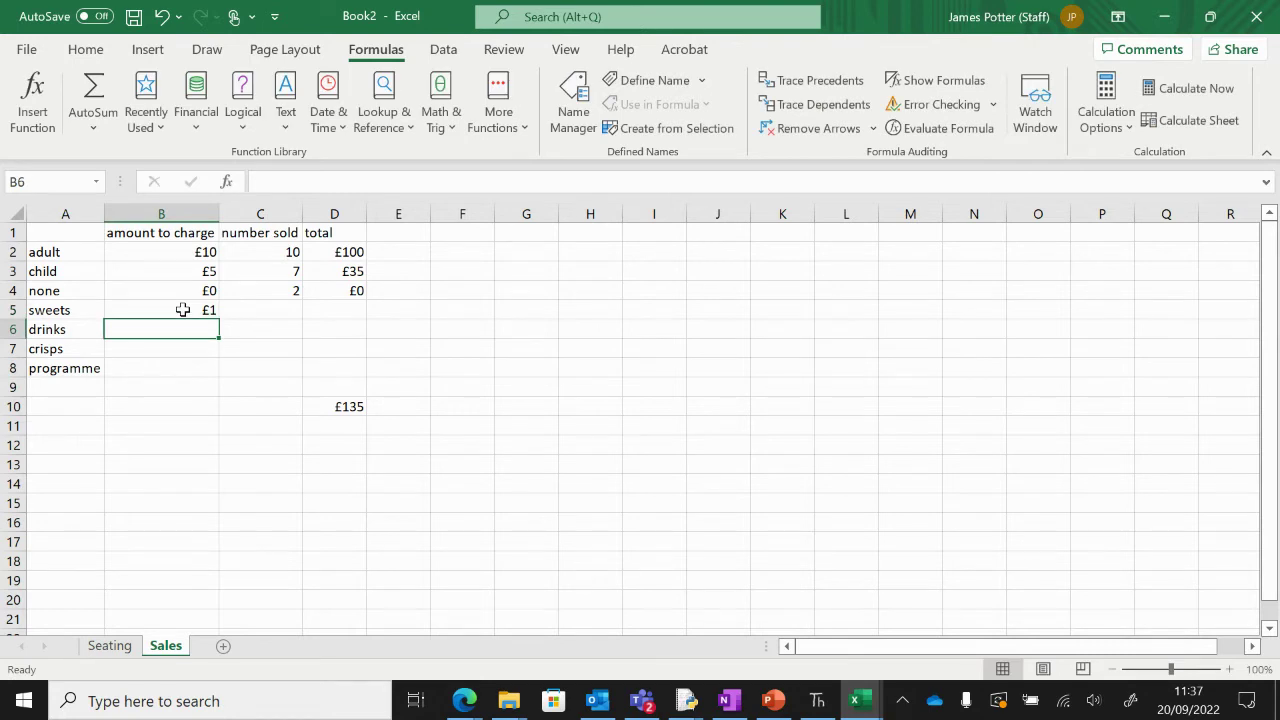
type("1")
key("Return")
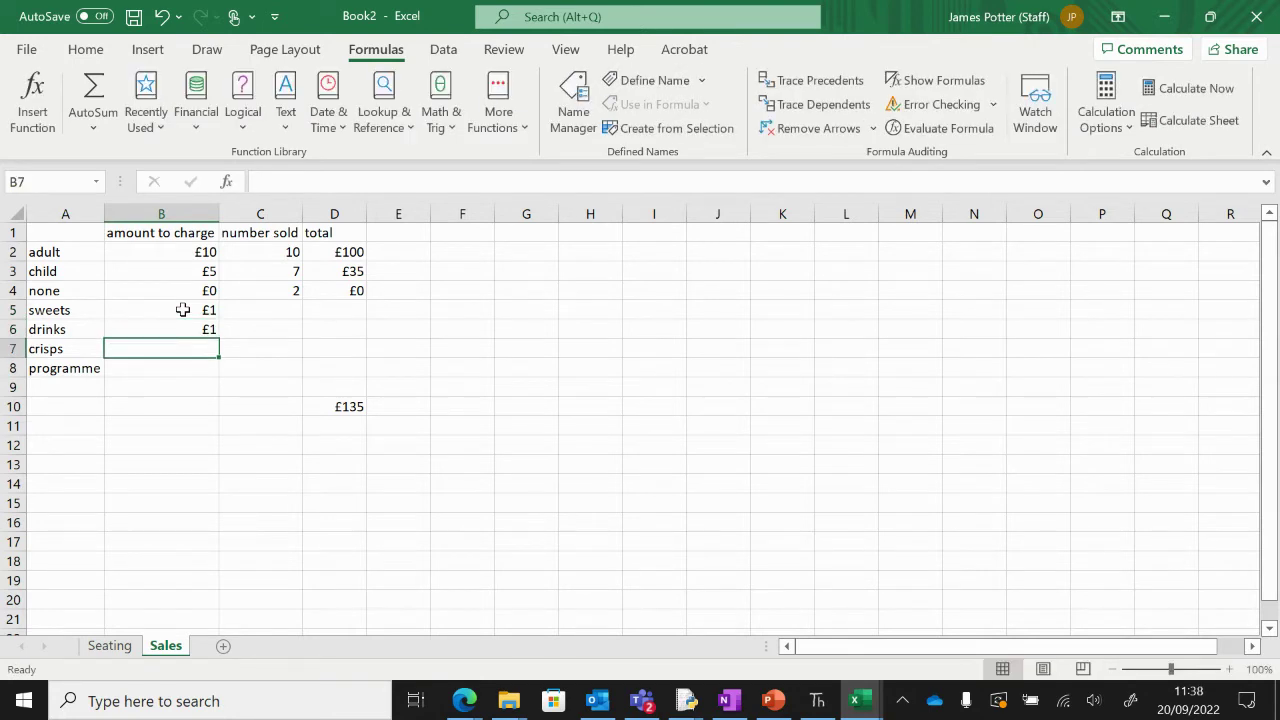
type("1")
key("Return")
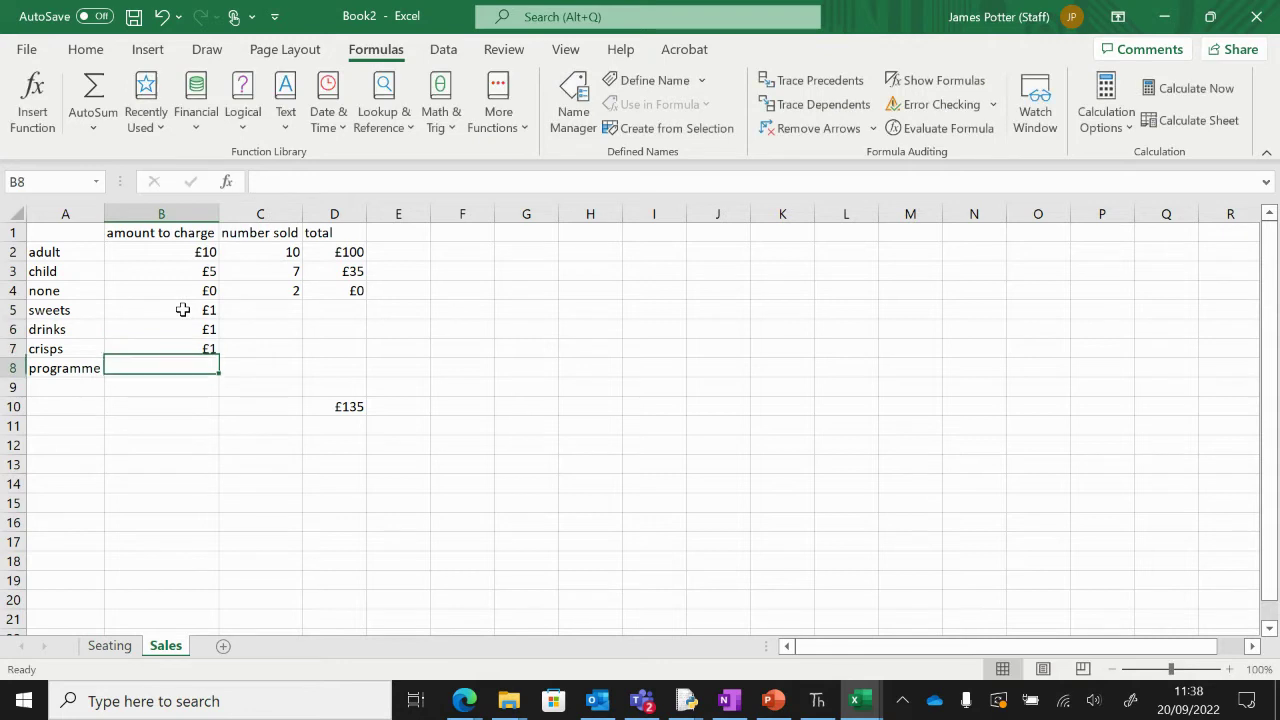
type("5")
key("Return")
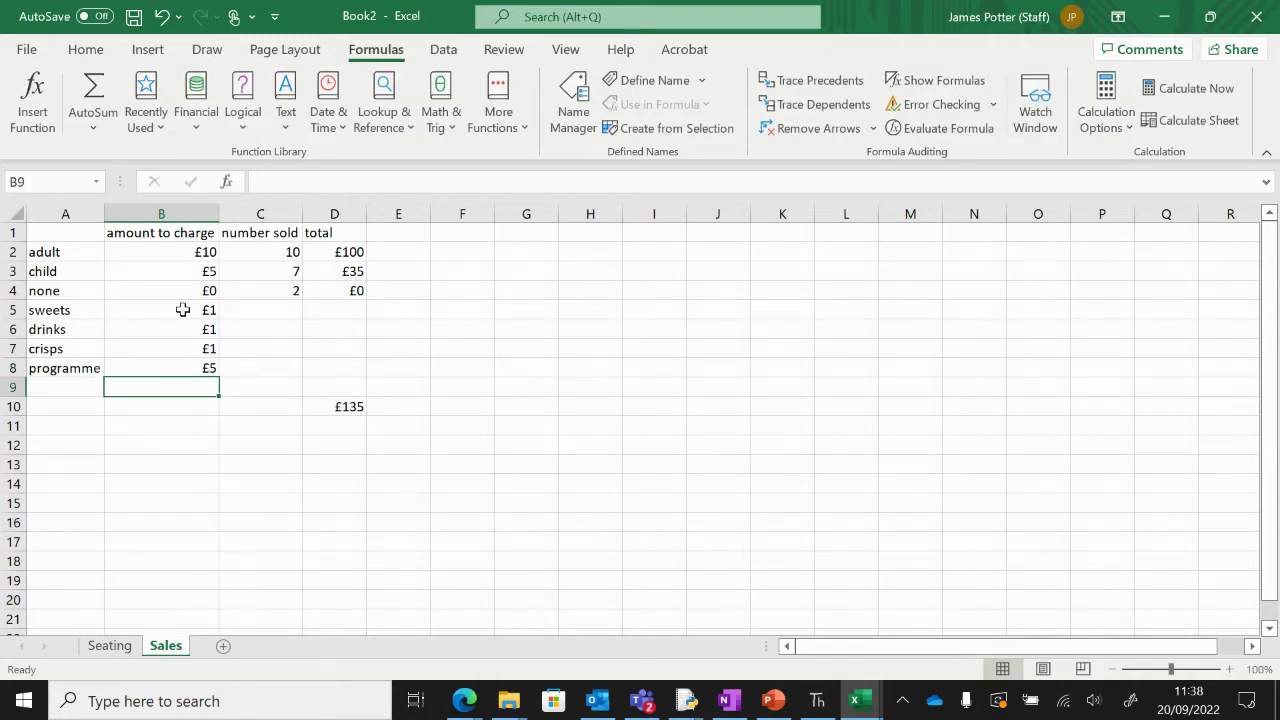
left_click(183, 310)
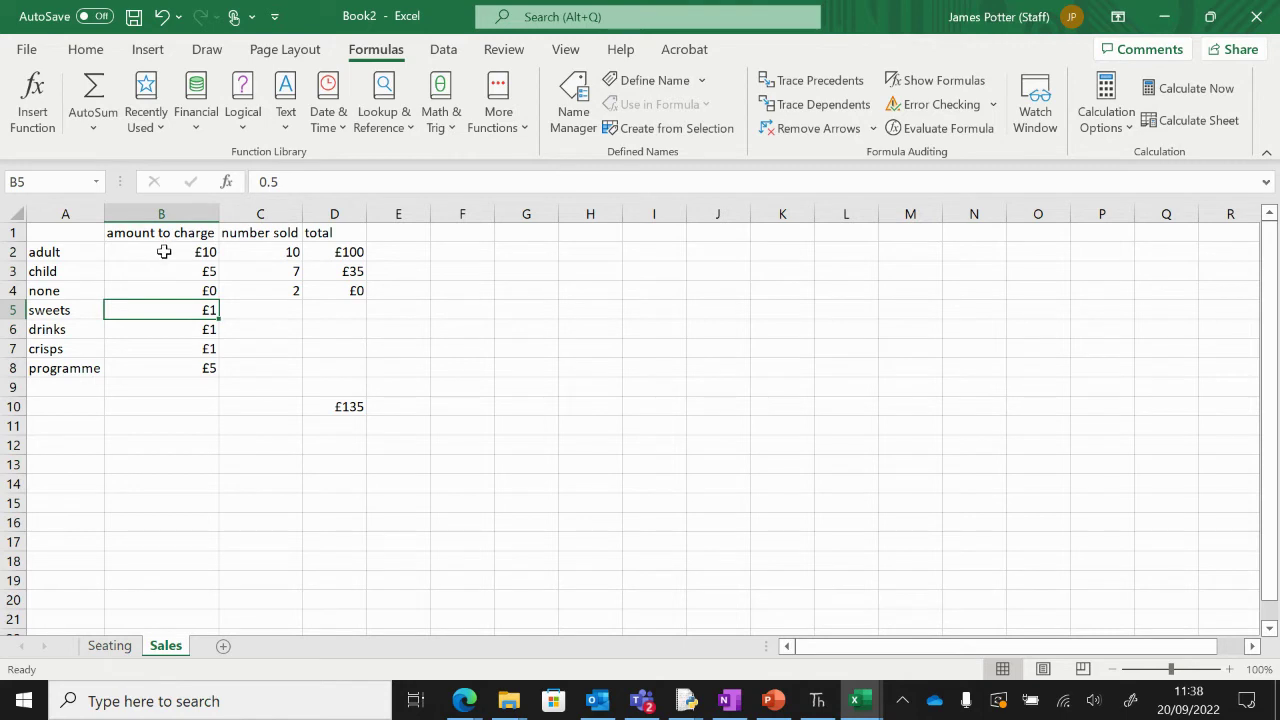
Step: Format the amounts to charge in B2:B8 as pound currency with 2 decimal places, and select the sweets price
left_click_drag(164, 252, 164, 361)
right_click(168, 316)
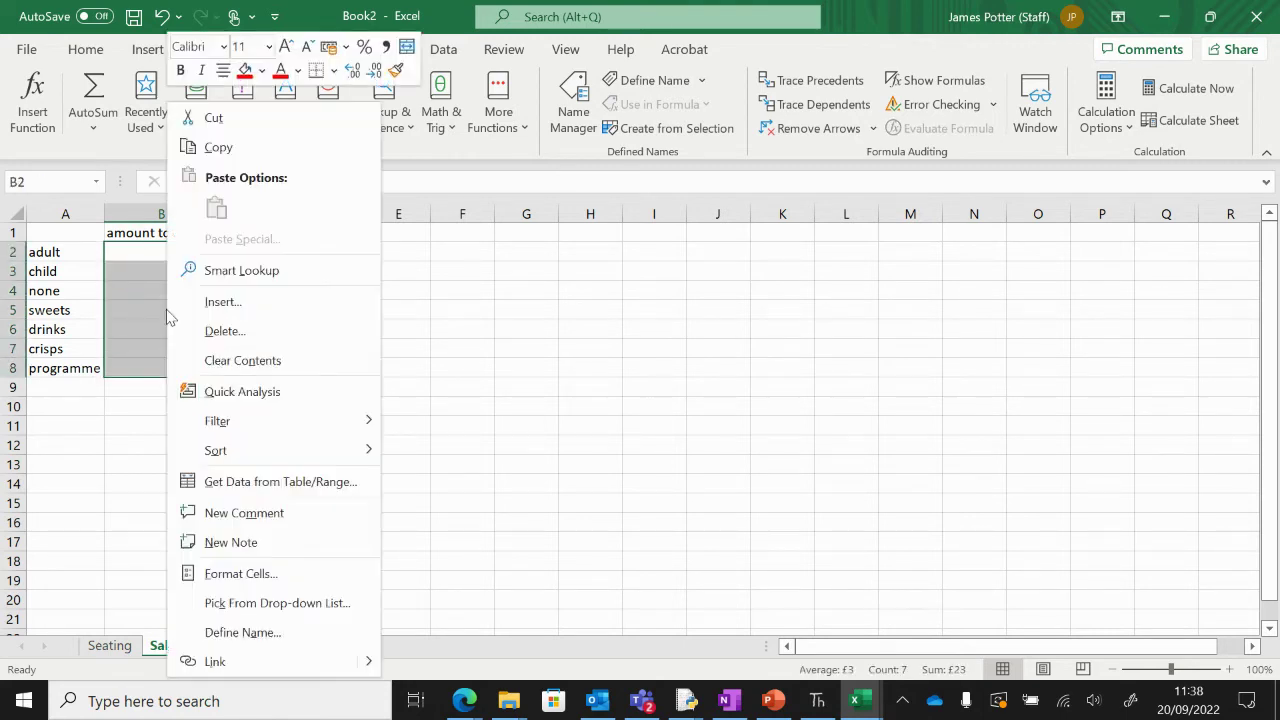
left_click(249, 580)
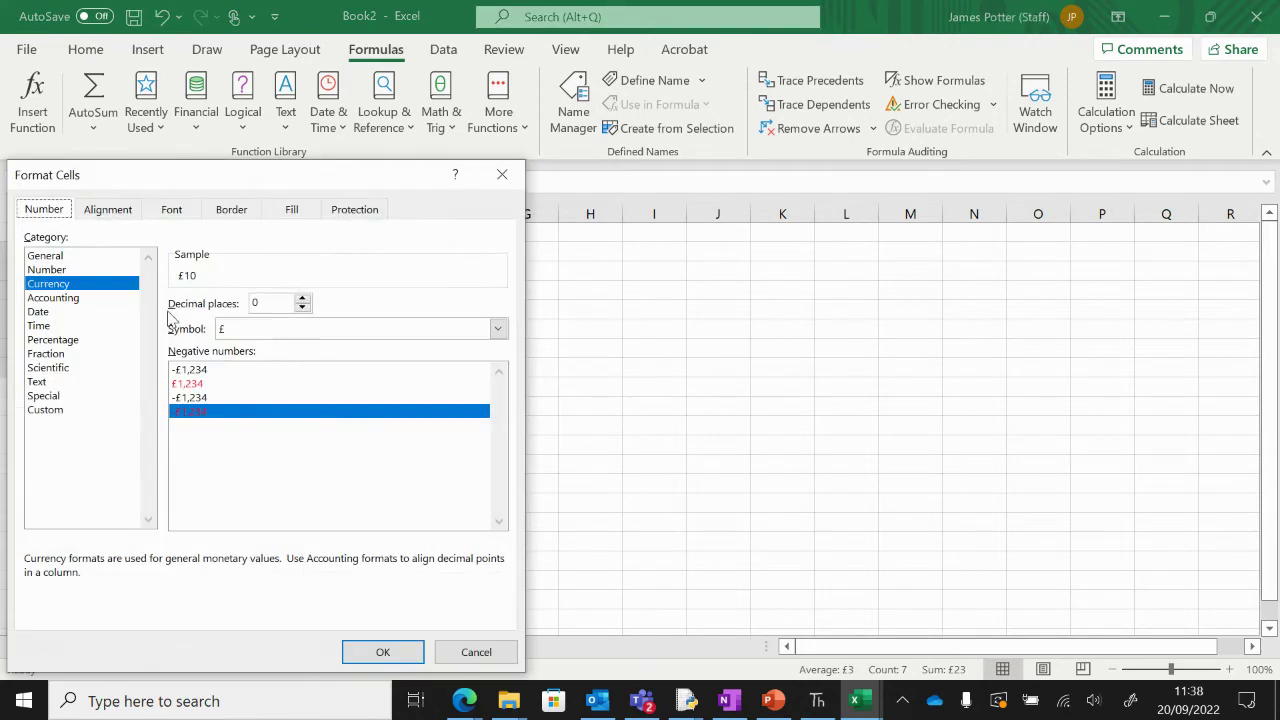
left_click_drag(158, 176, 476, 142)
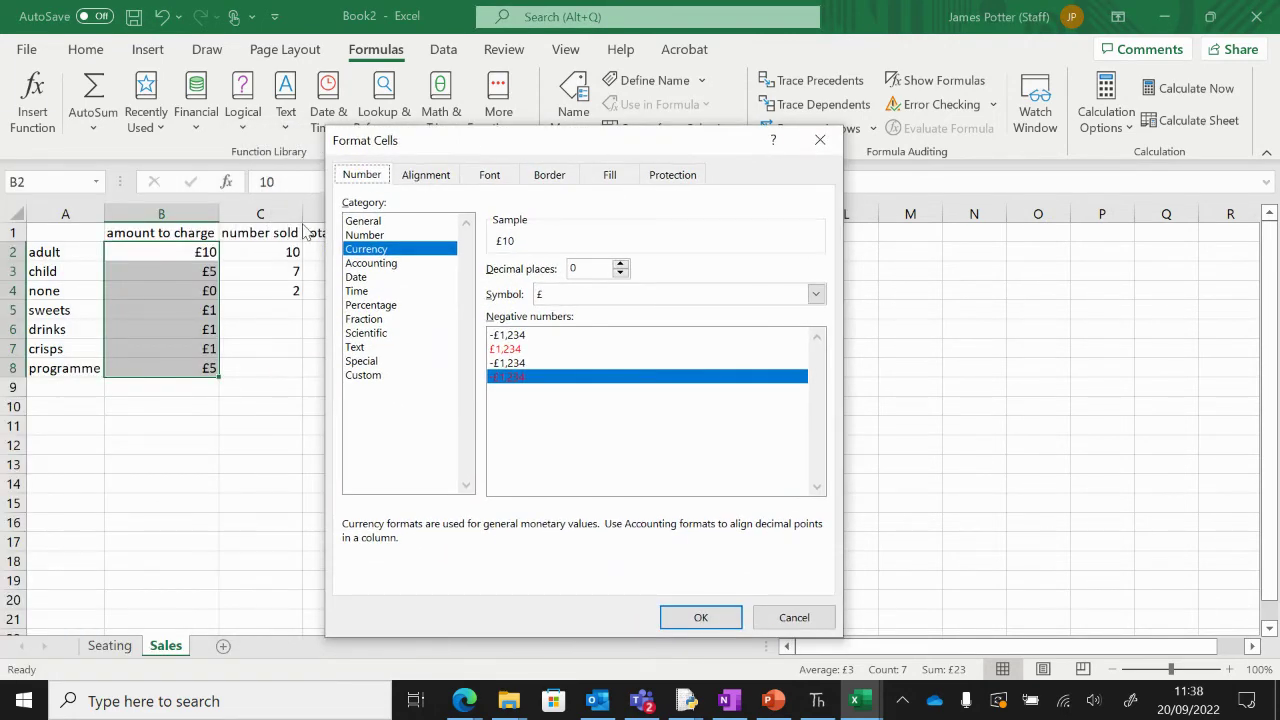
left_click(620, 264)
left_click(620, 264)
left_click(700, 612)
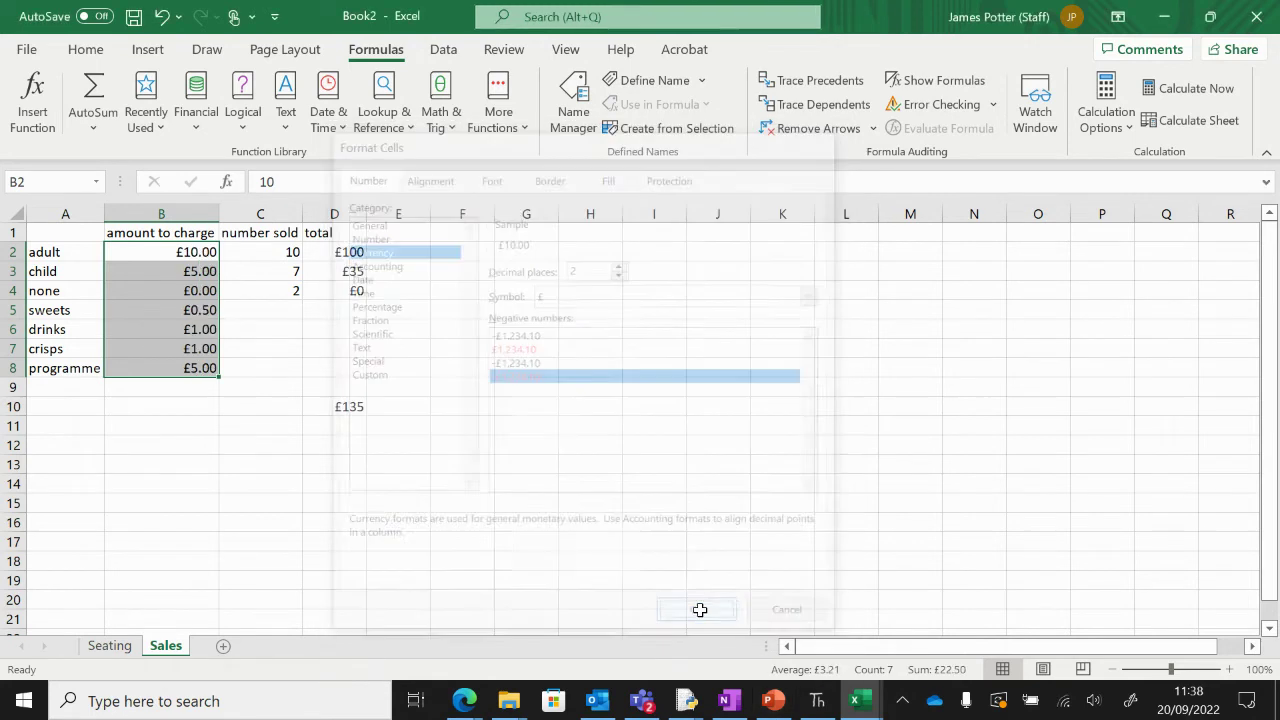
left_click(190, 311)
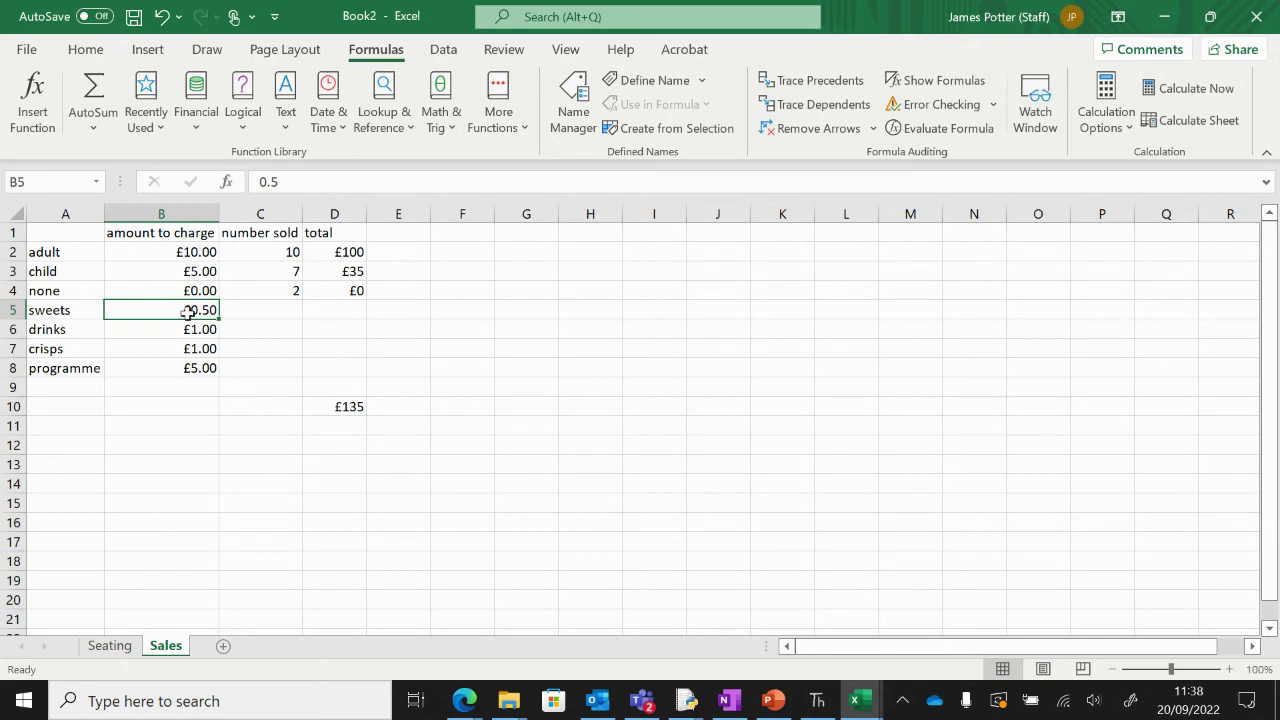
Step: Review the decimal places setting of the prices in B2:B8, and check the total formula in D4
left_click_drag(180, 252, 183, 365)
right_click(183, 365)
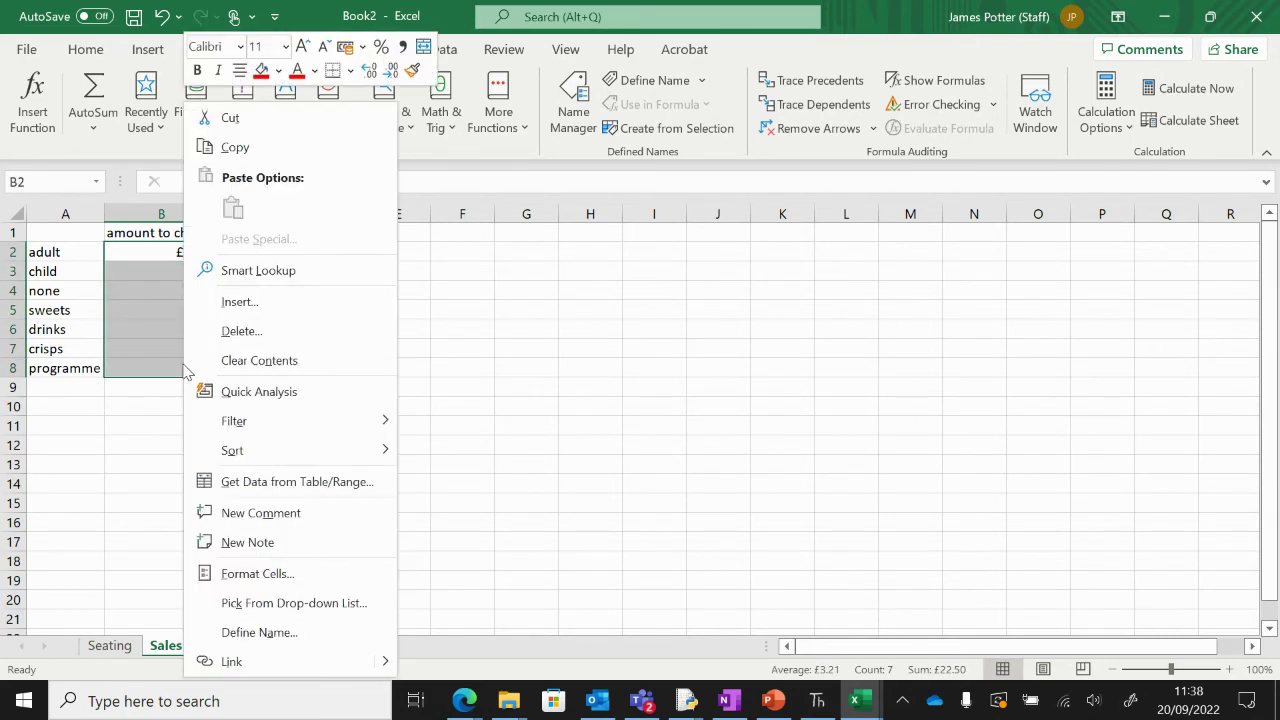
left_click(268, 573)
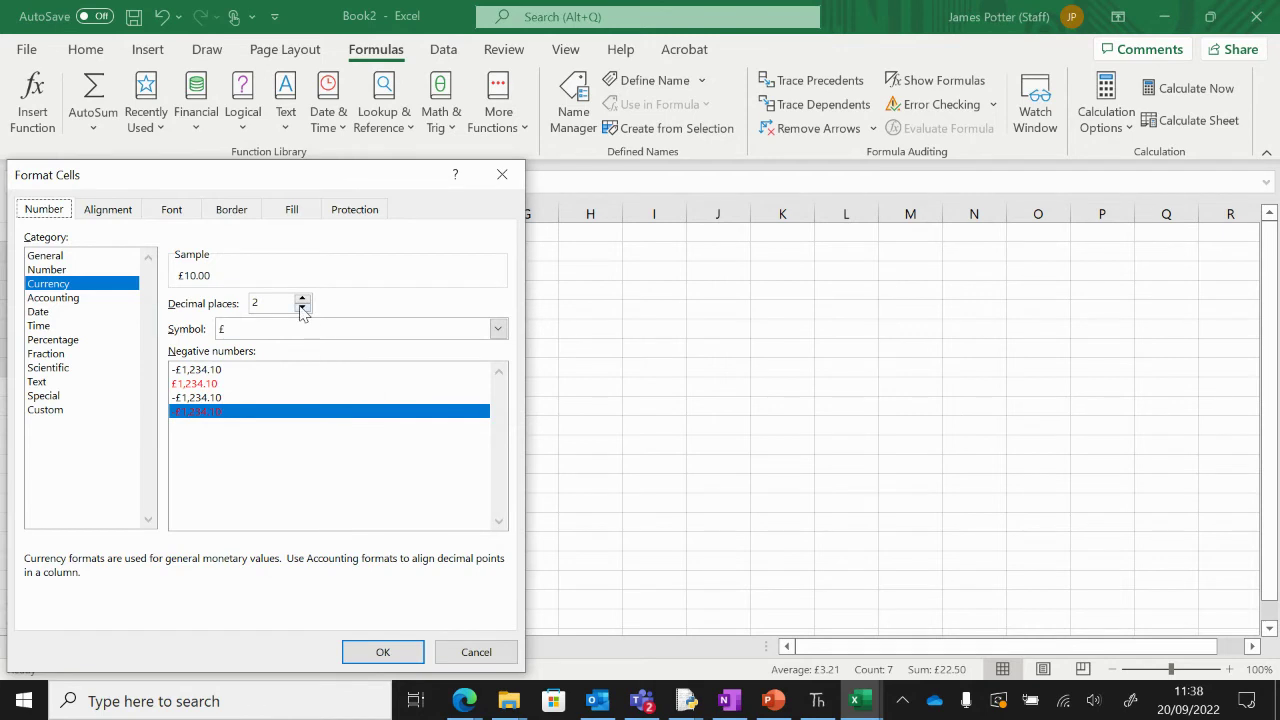
left_click(502, 174)
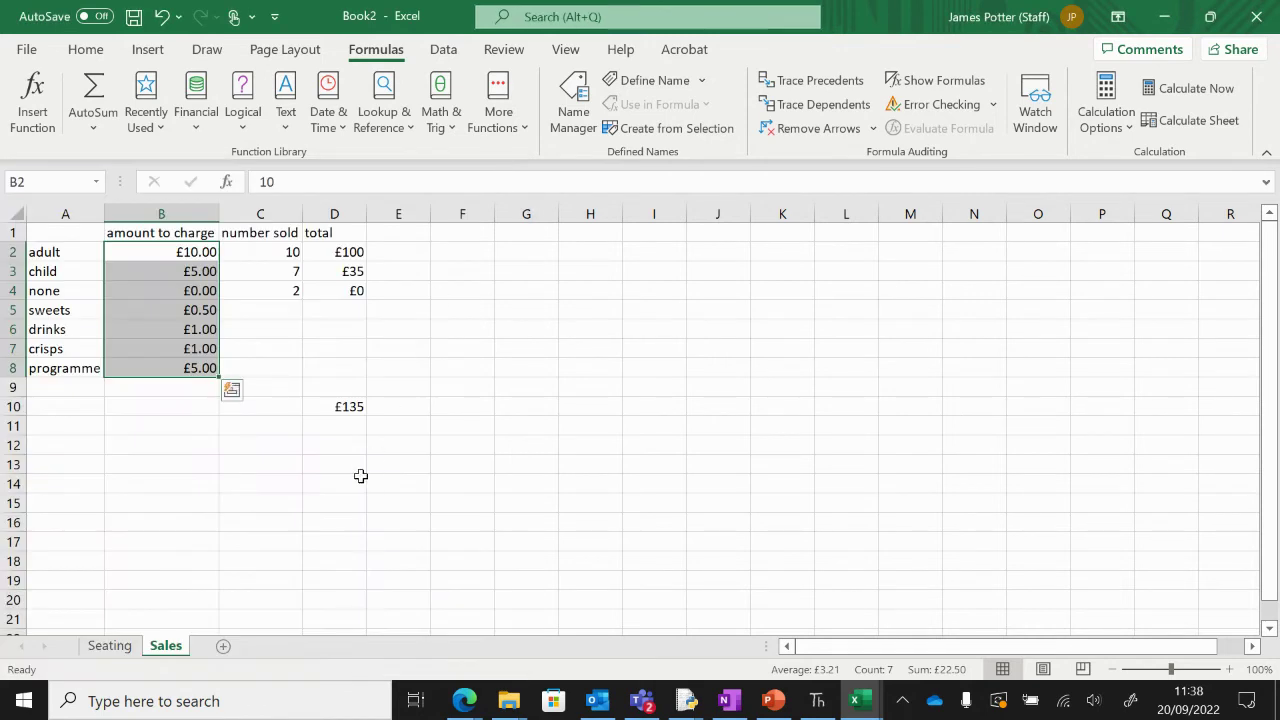
left_click(281, 400)
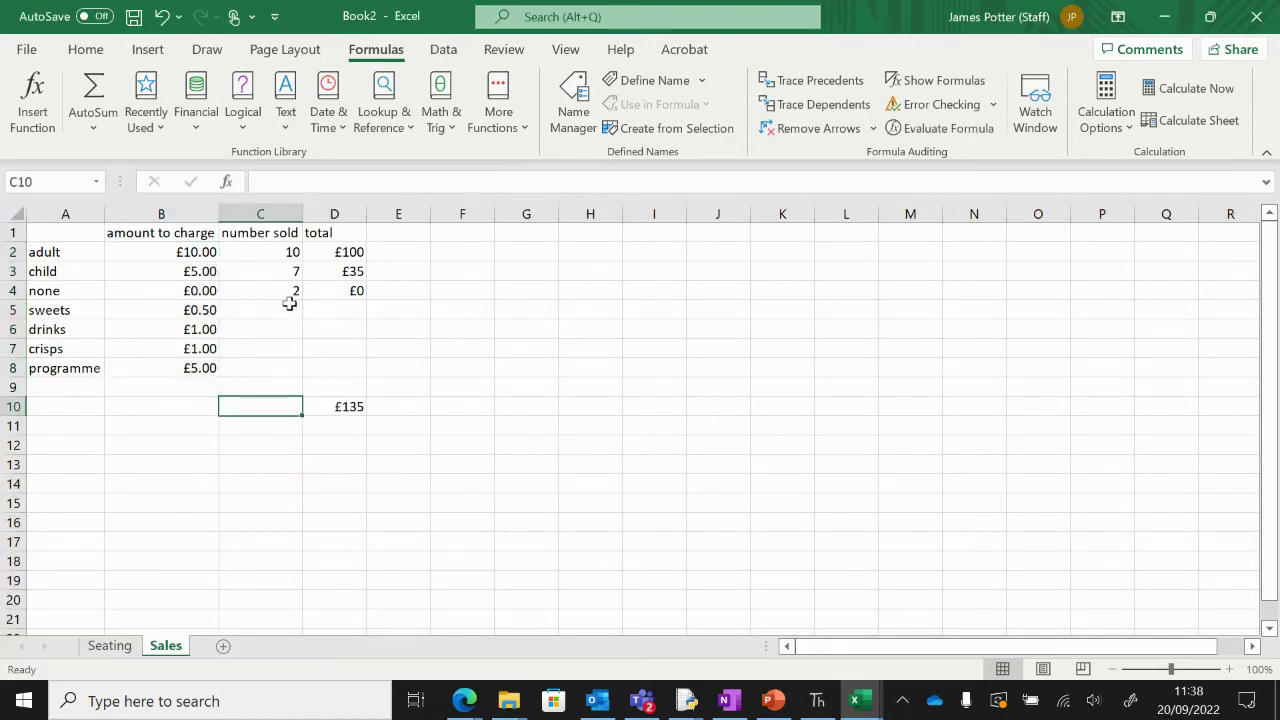
left_click(342, 287)
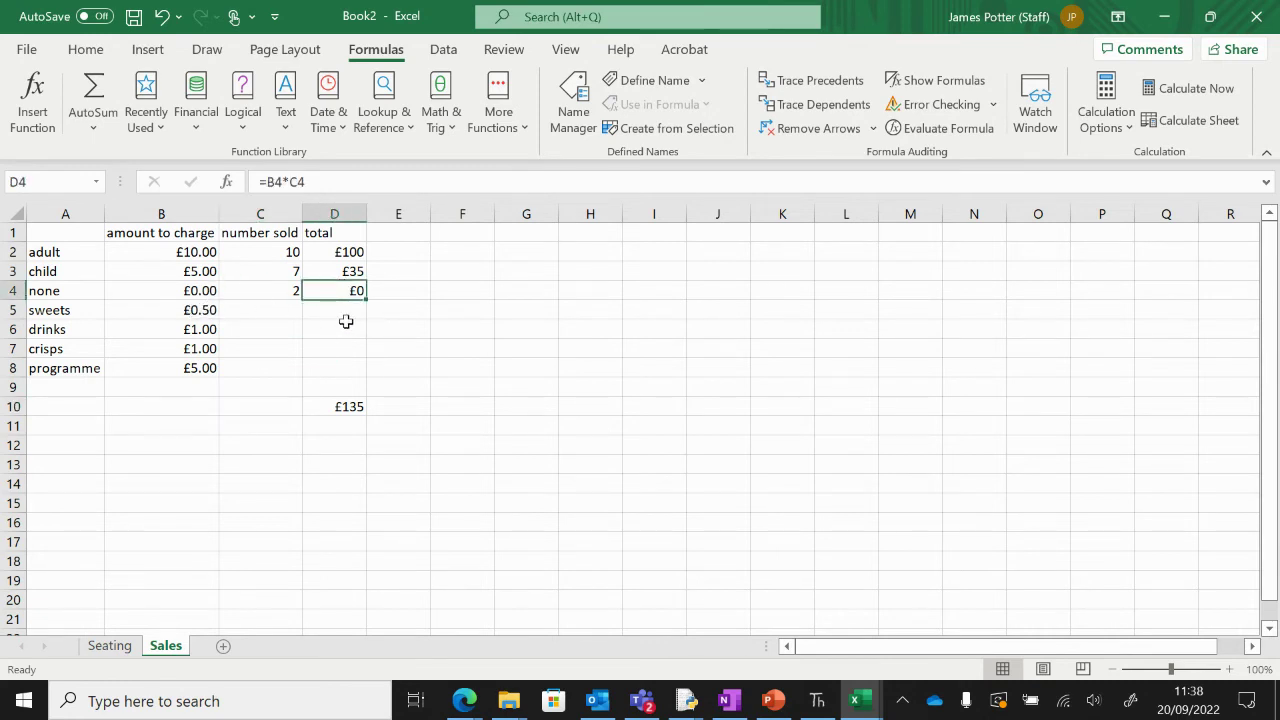
Step: Enter the numbers sold: 50 for sweets, 70 for drinks, 45 for crisps and 30 for programme
left_click(275, 310)
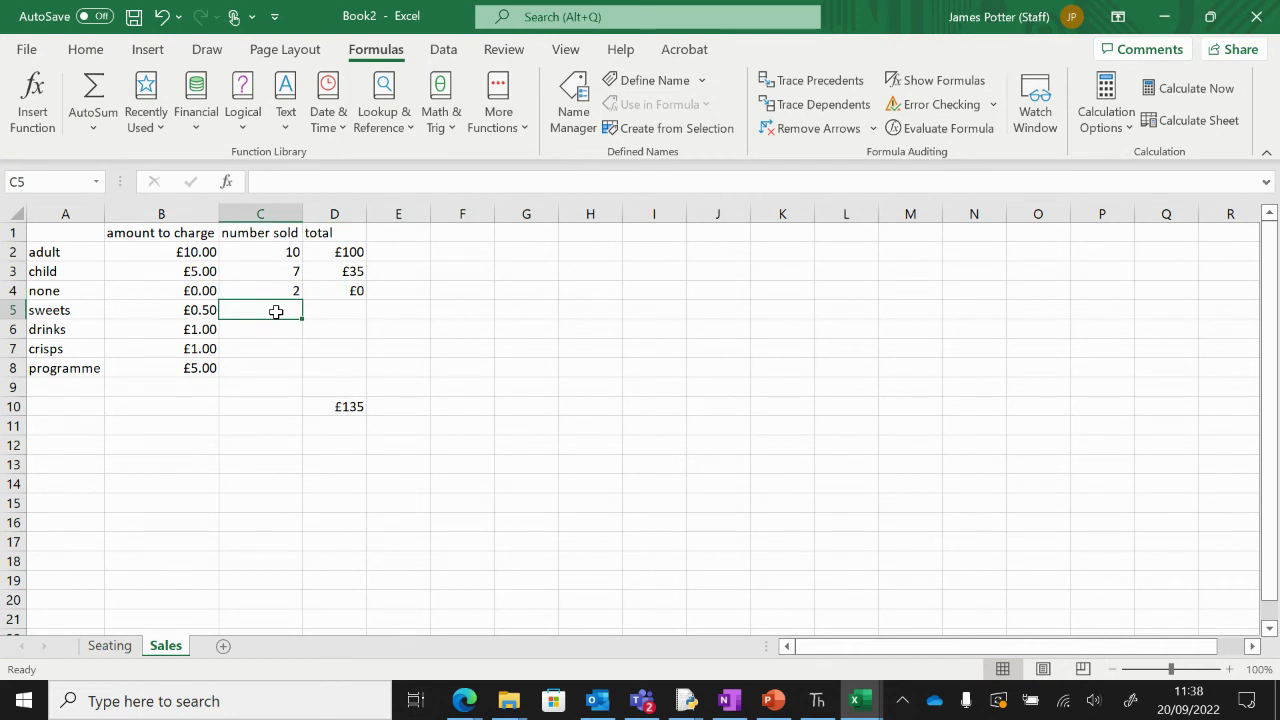
type("50")
key("Return")
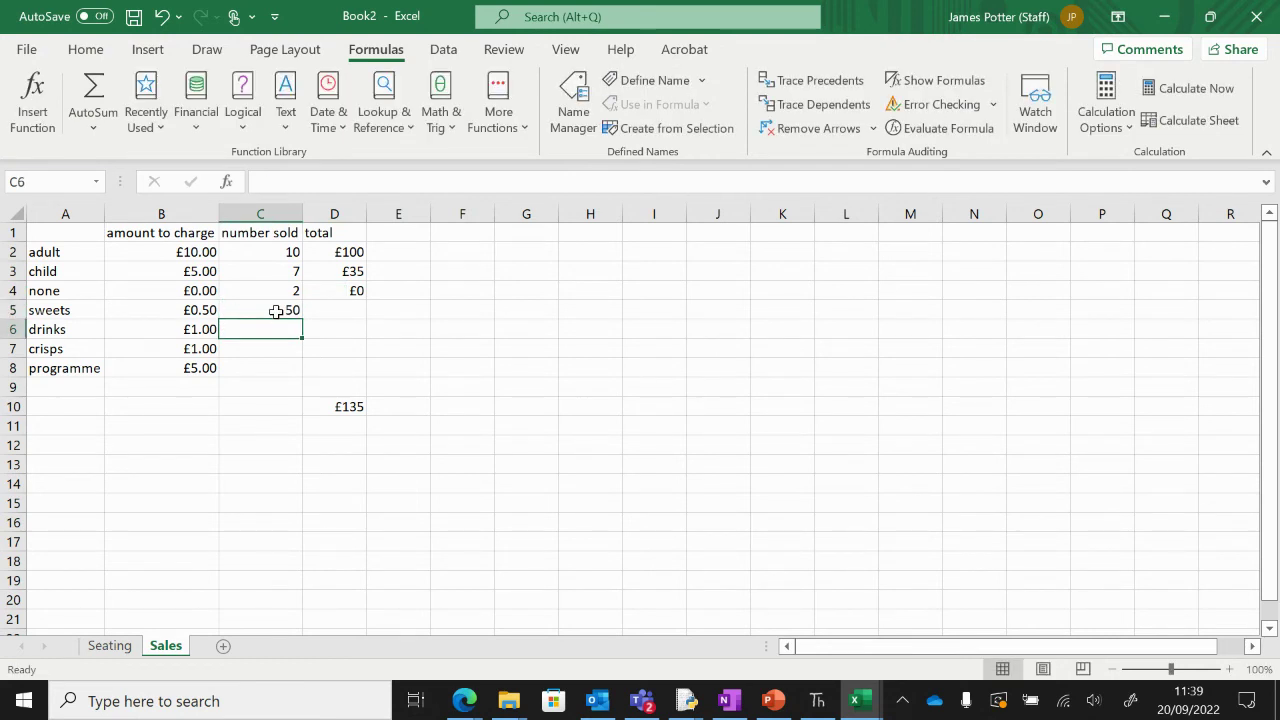
type("70")
key("Return")
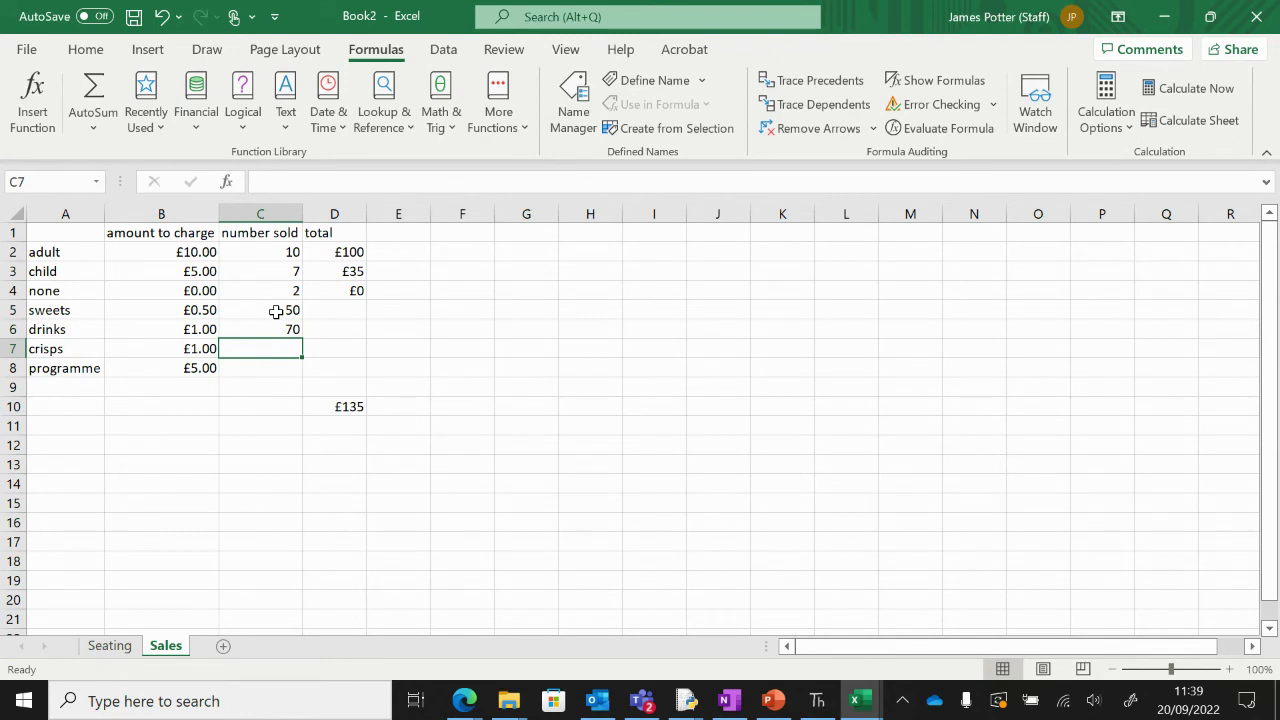
type("45")
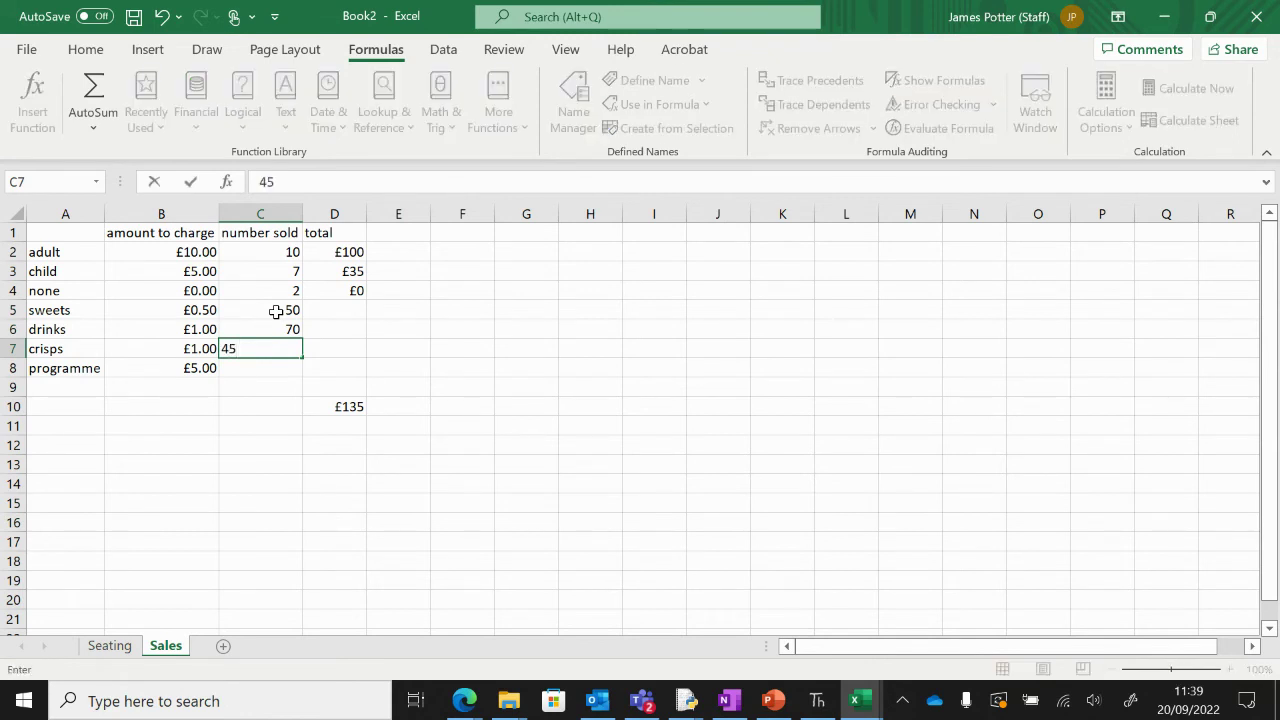
key("Return")
type("30")
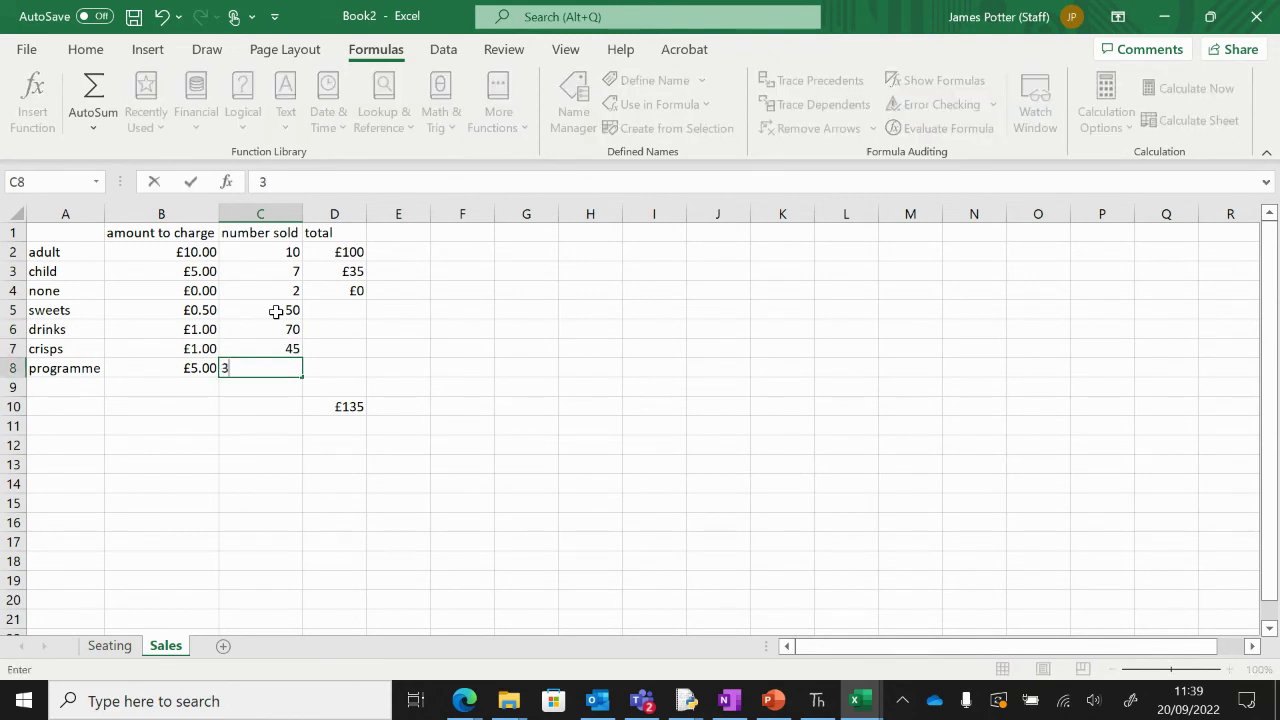
key("Return")
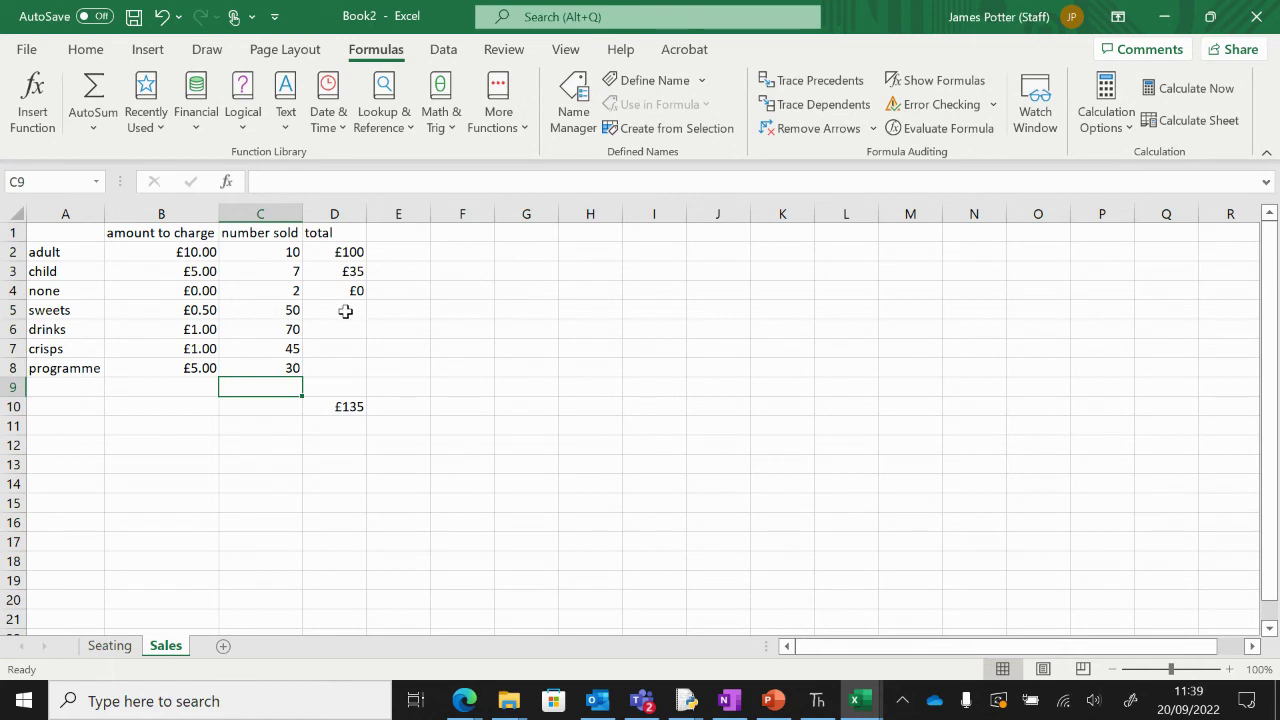
Step: Fill the total formula from D4 down to D8, and check the copied formula in D5
left_click(344, 291)
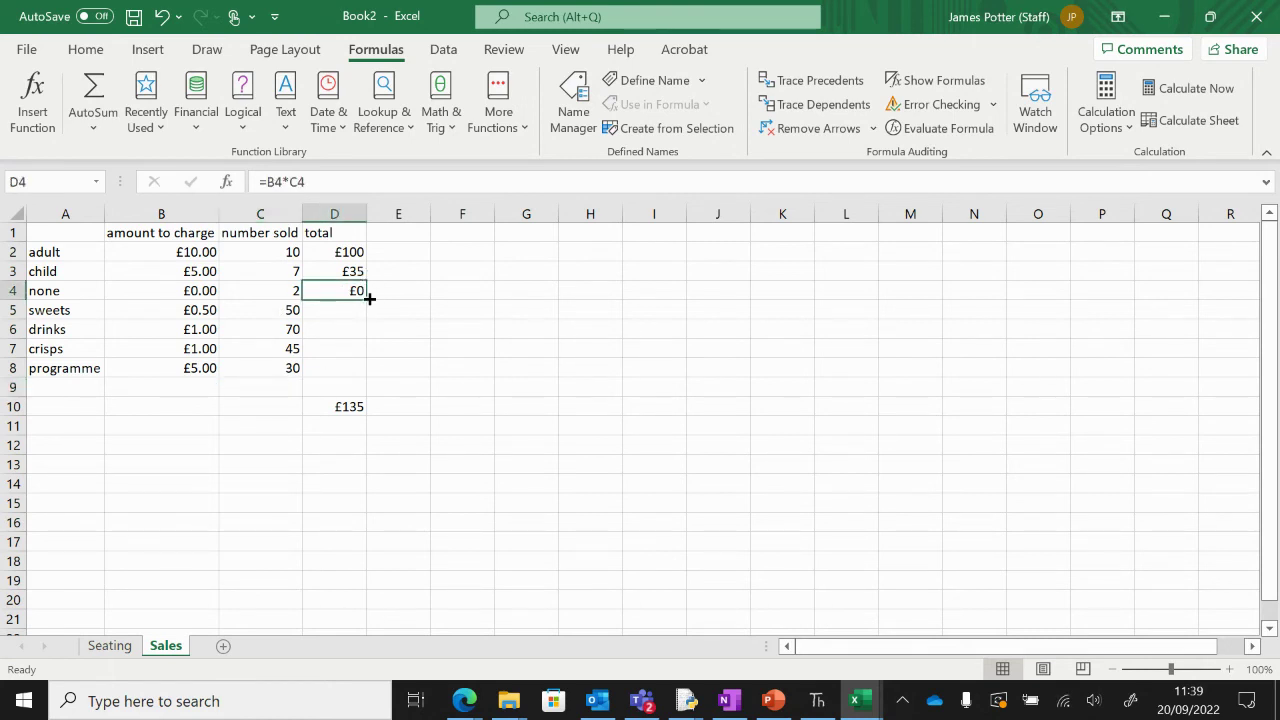
left_click_drag(369, 298, 360, 375)
left_click(410, 385)
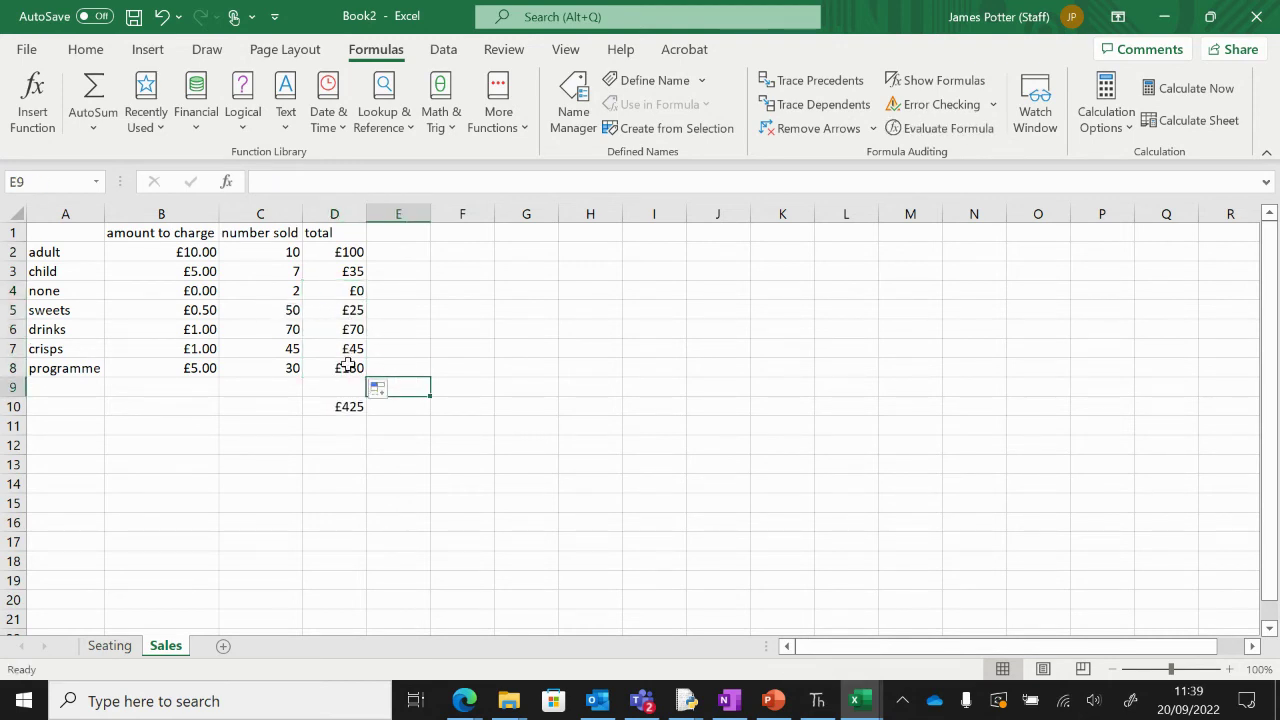
left_click(337, 312)
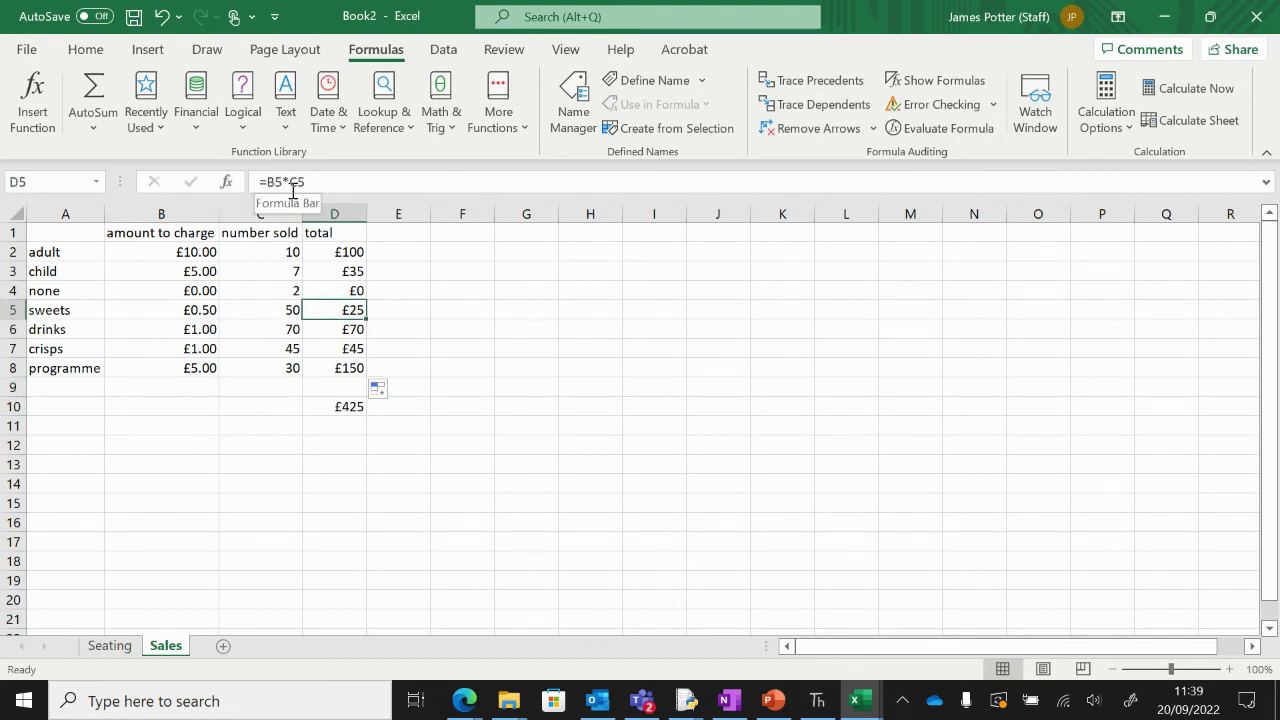
Step: Label the overall total by entering "Total" in cell C10
left_click(227, 407)
type("Total")
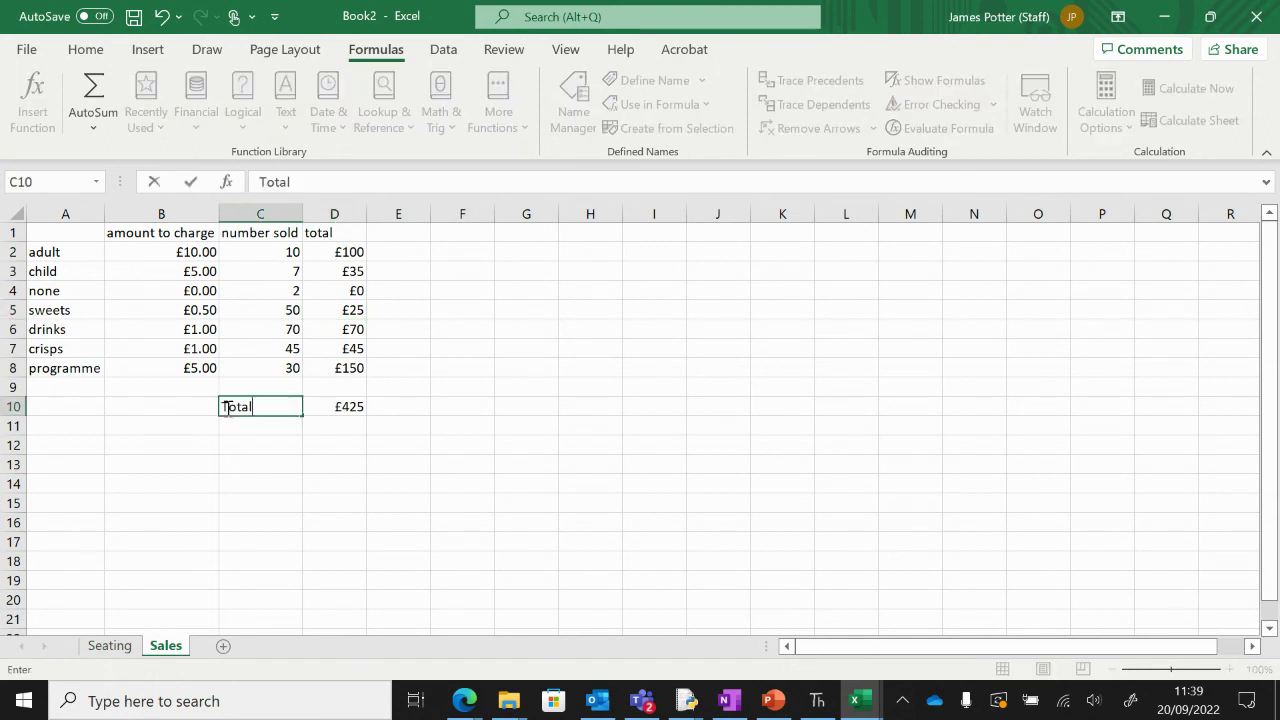
key("Return")
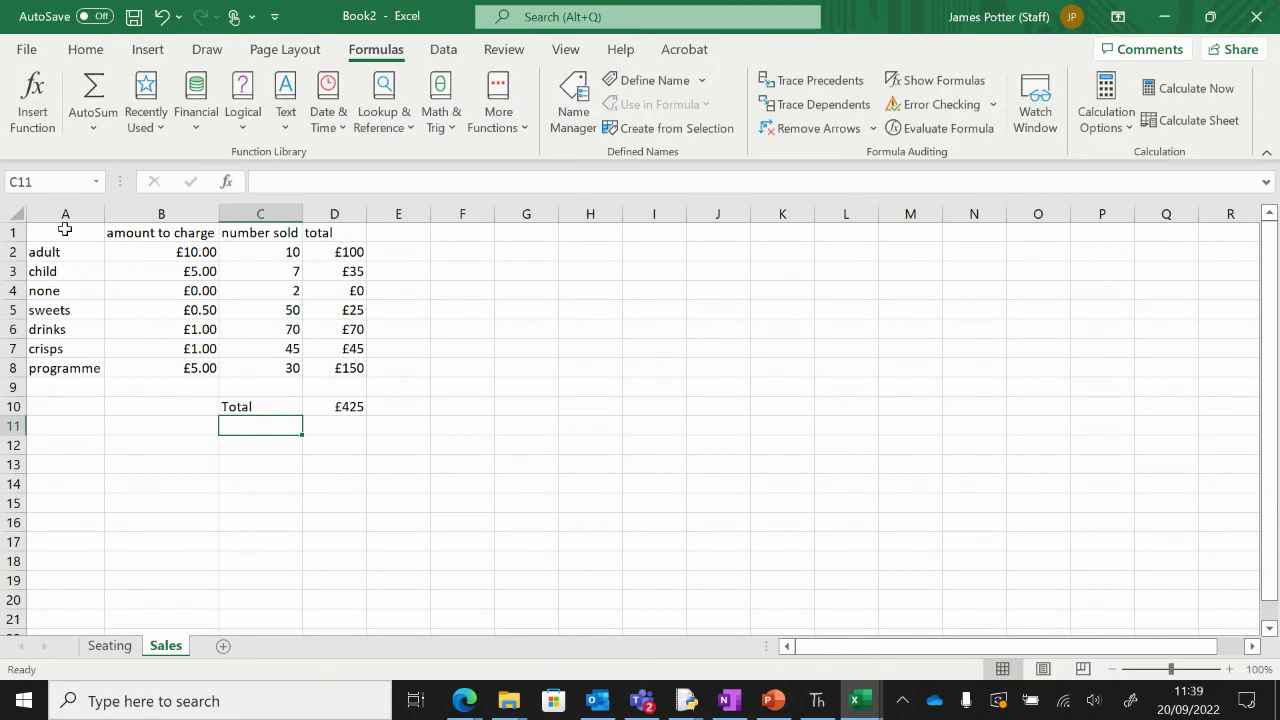
Step: Apply borders to all cells of the sales table A1:D8 and to the overall total cells C10:D10
left_click_drag(65, 231, 349, 366)
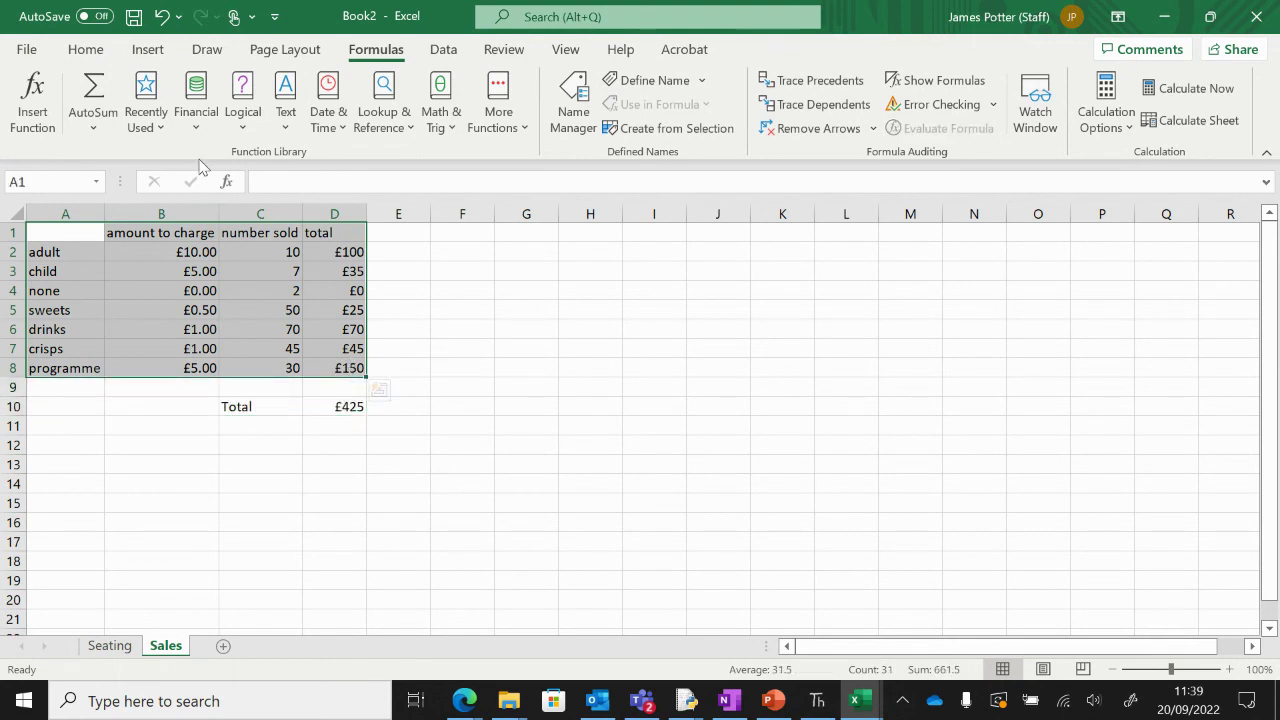
left_click(147, 50)
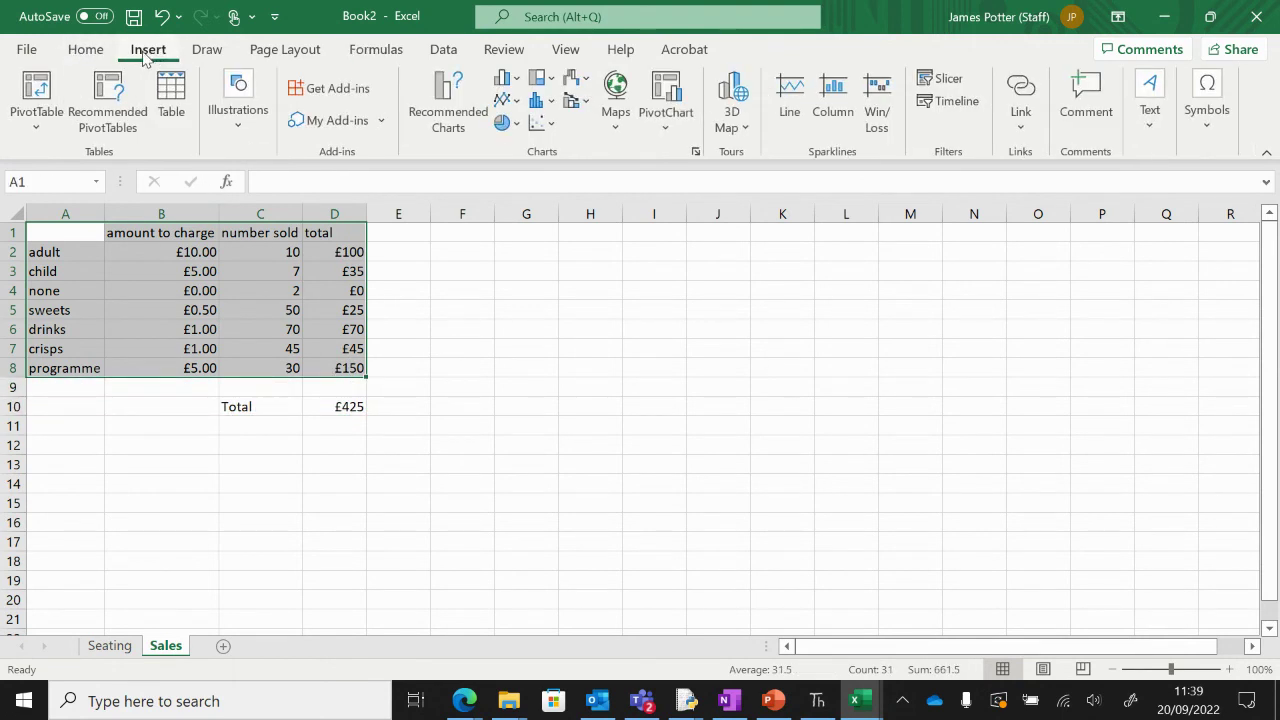
left_click(97, 54)
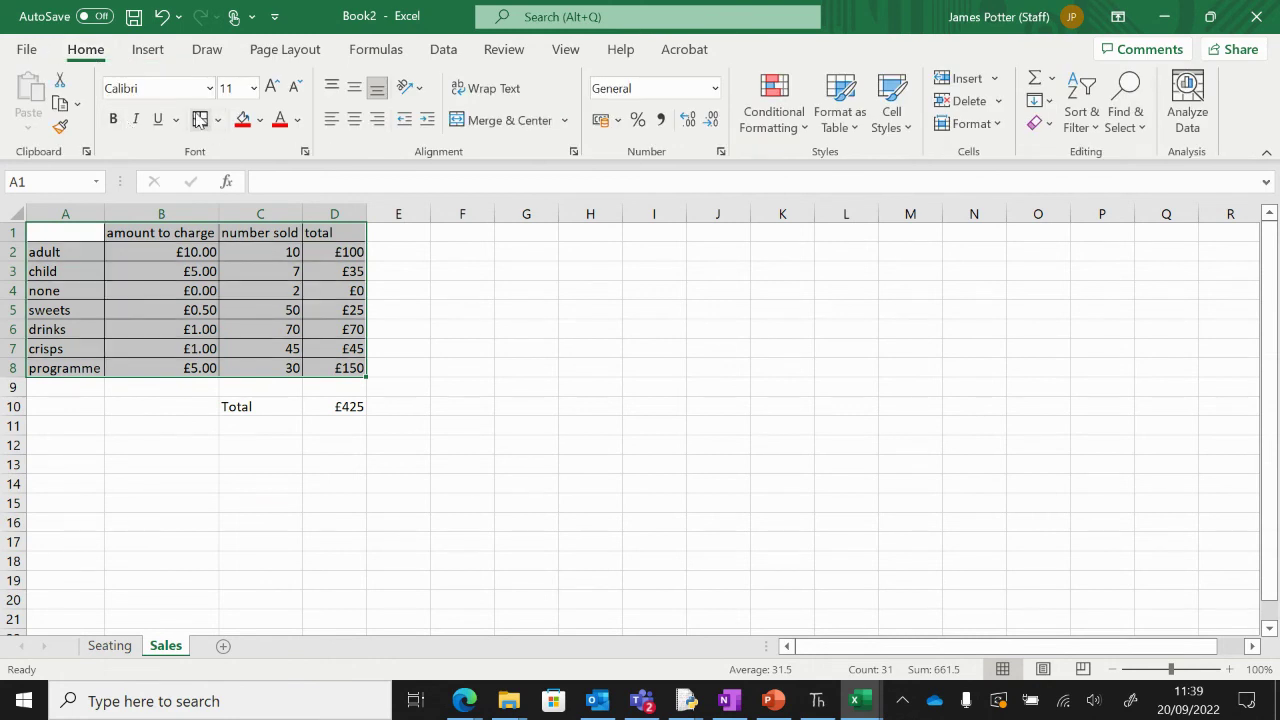
left_click(262, 422)
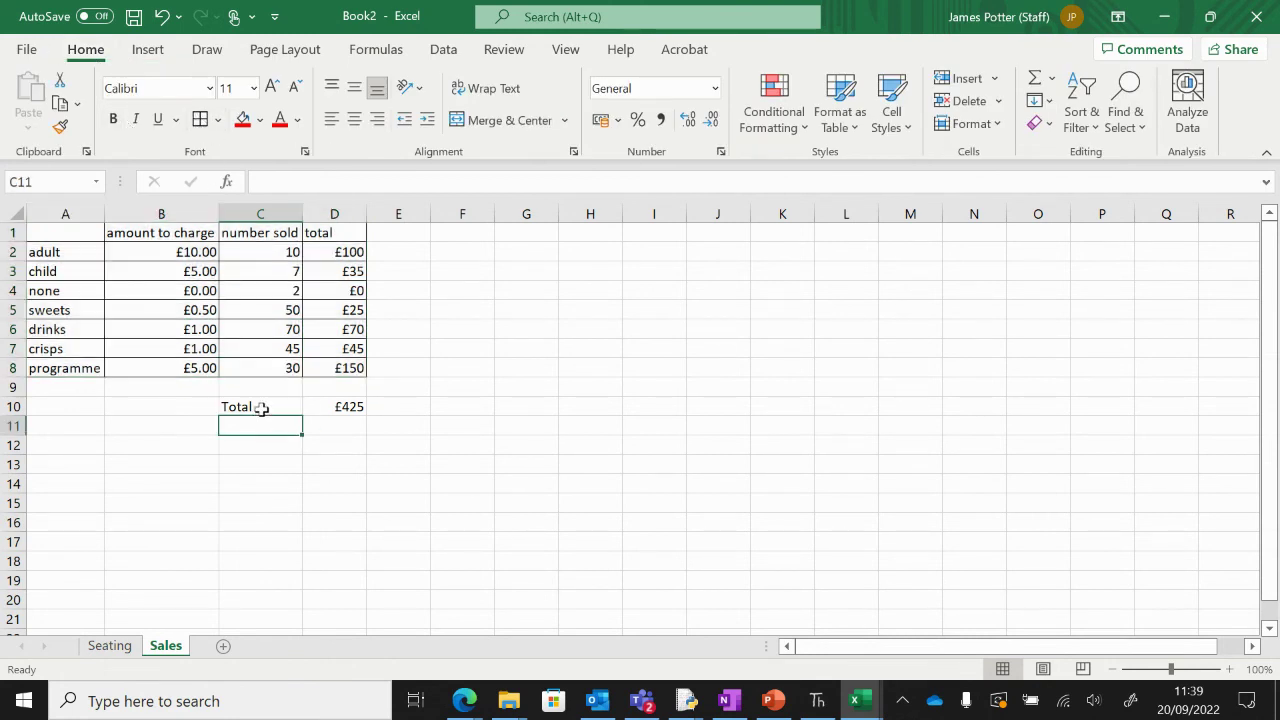
left_click_drag(260, 407, 345, 410)
left_click(200, 119)
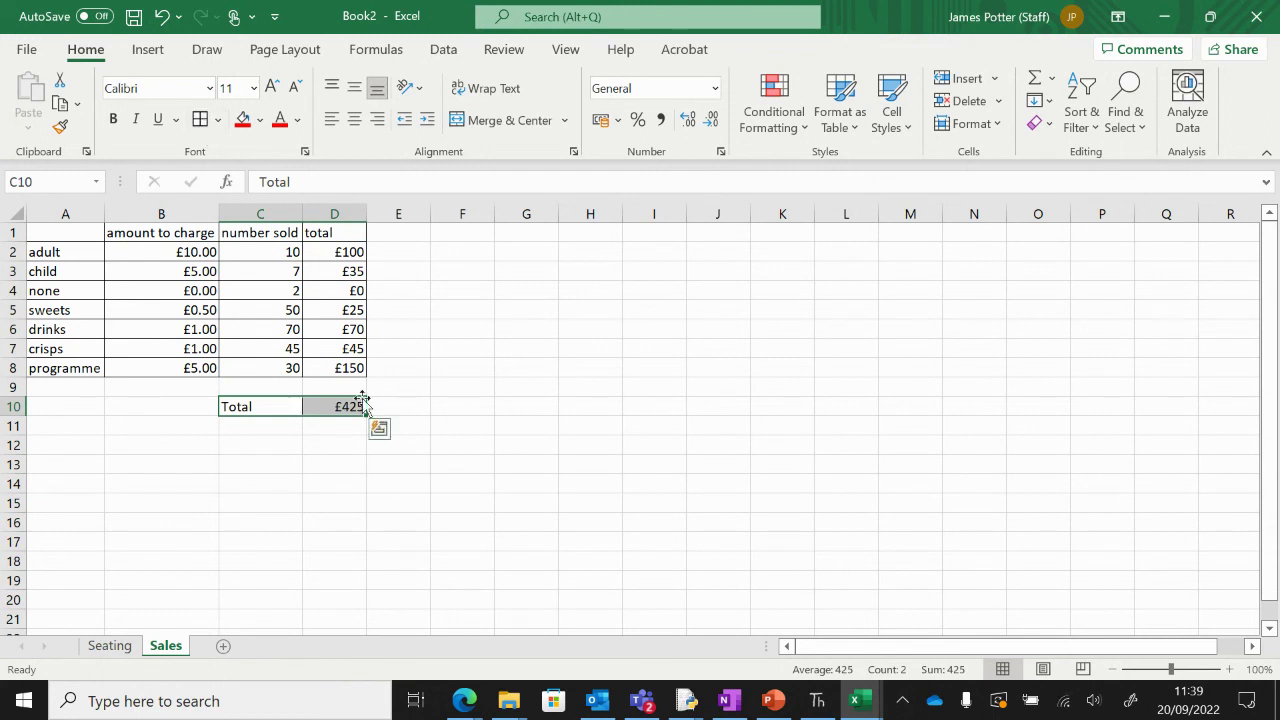
left_click(401, 426)
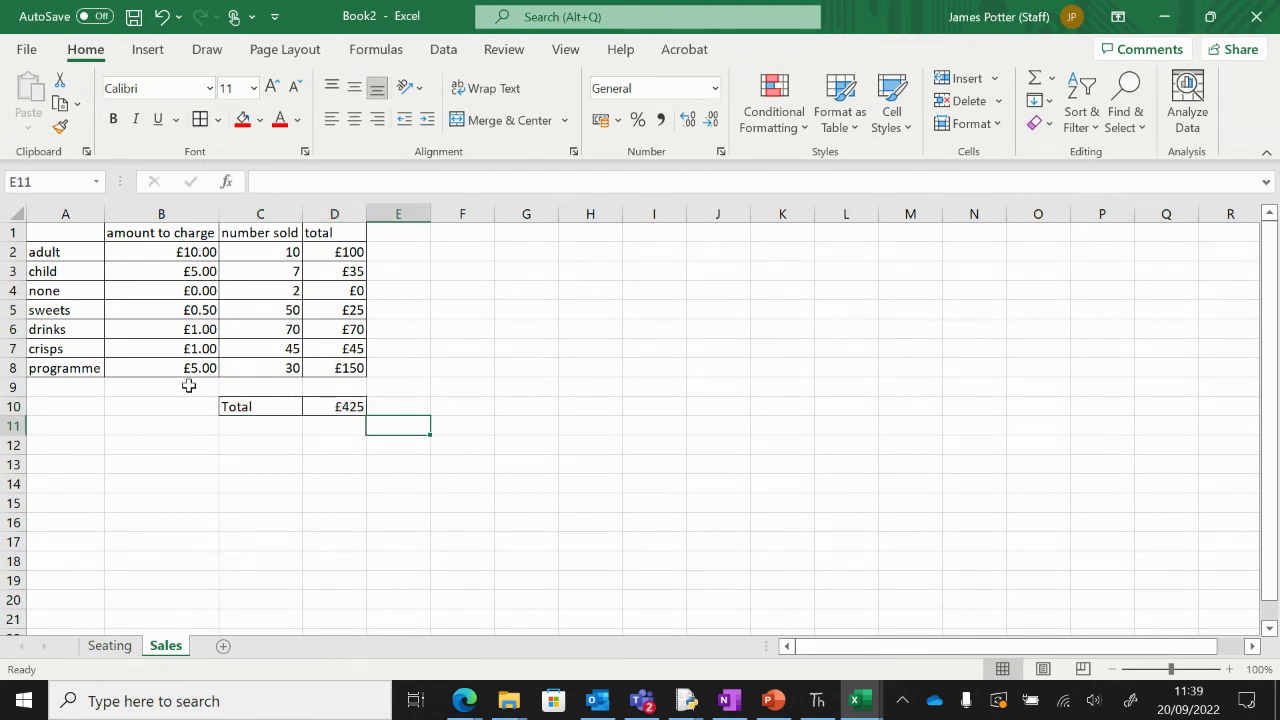